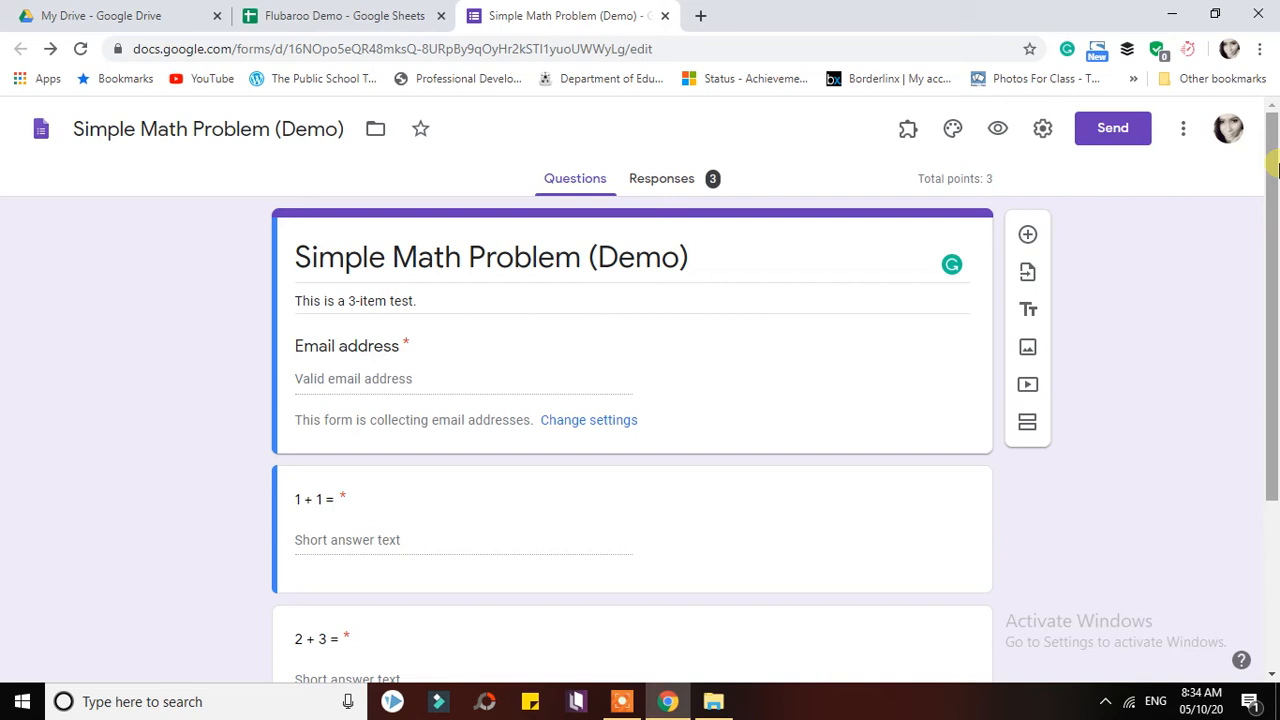
# - Review the questions and responses of the Simple Math Problem (Demo) form, and open its linked response spreadsheet
pyautogui.moveTo(1275, 168); pyautogui.dragTo(1273, 328)
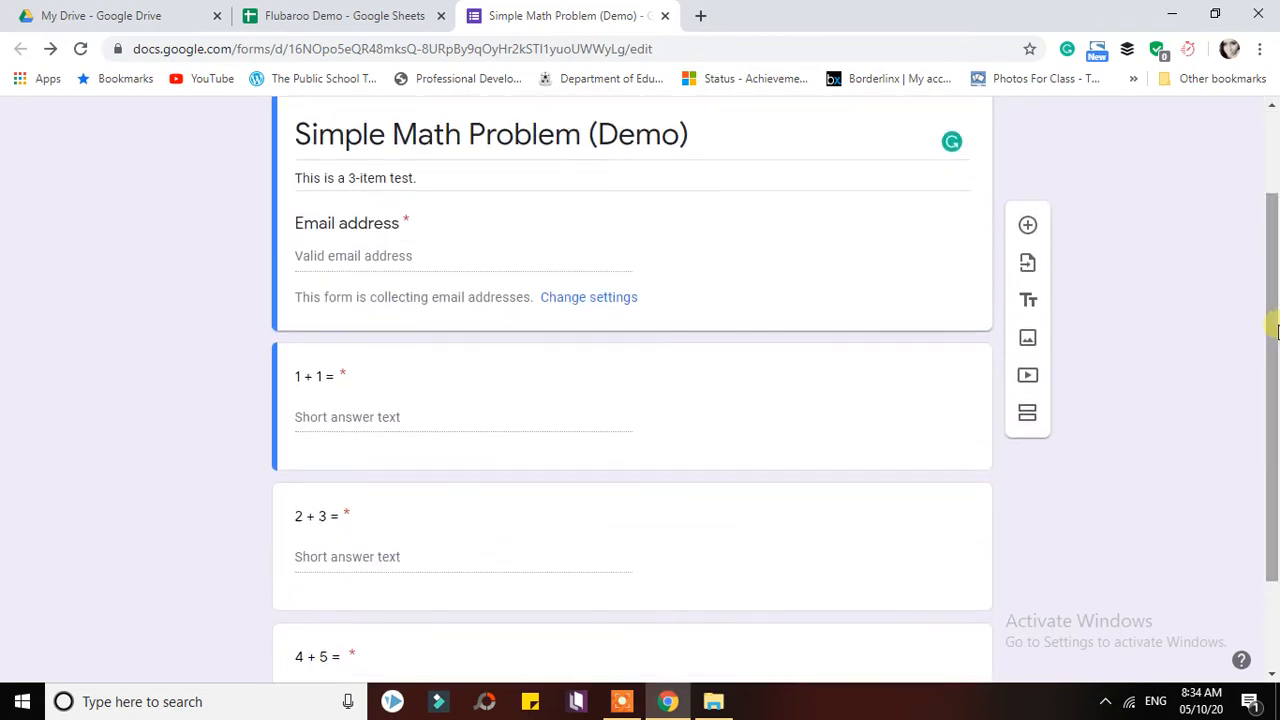
pyautogui.moveTo(1266, 434); pyautogui.dragTo(1273, 343)
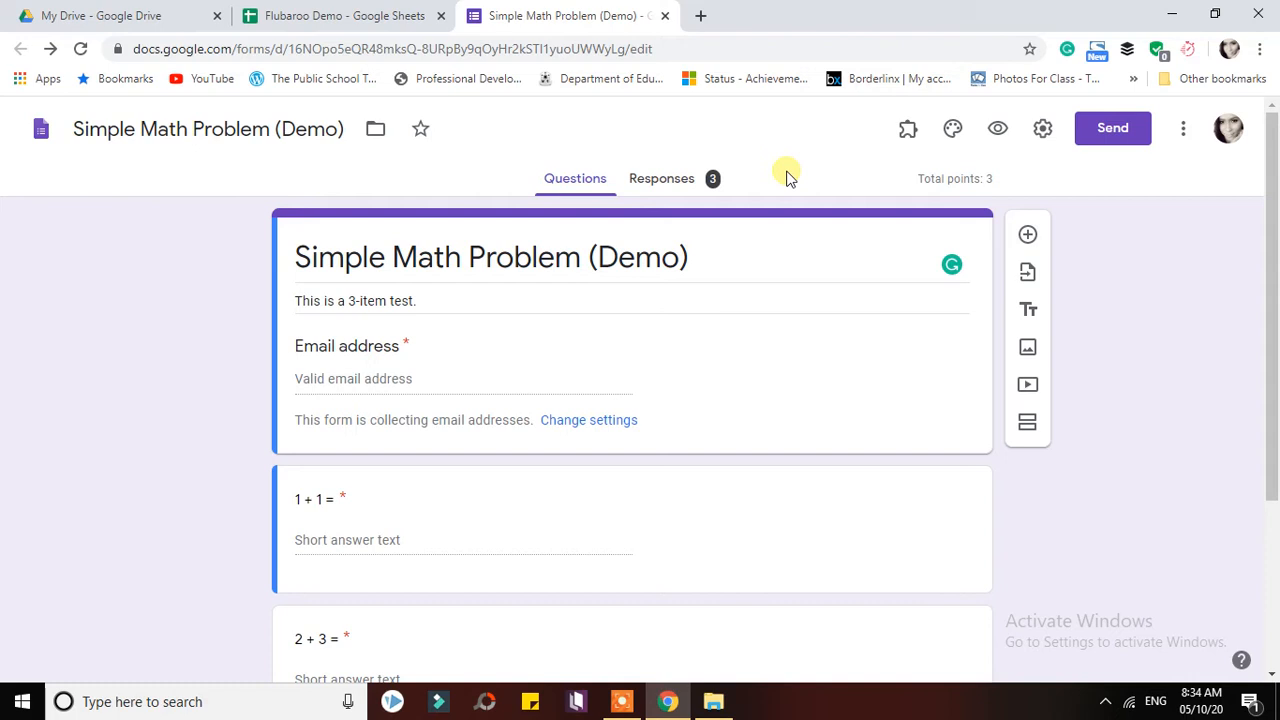
pyautogui.click(700, 181)
pyautogui.moveTo(1276, 250); pyautogui.dragTo(1274, 188)
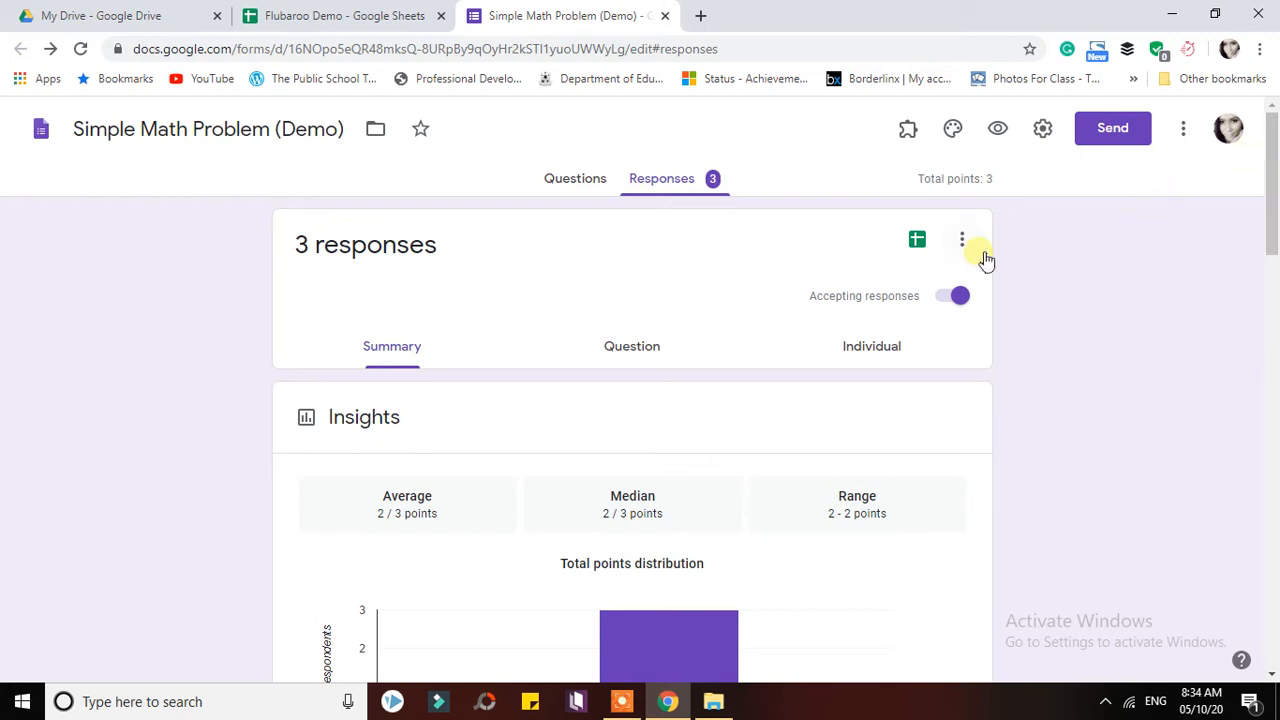
pyautogui.click(920, 241)
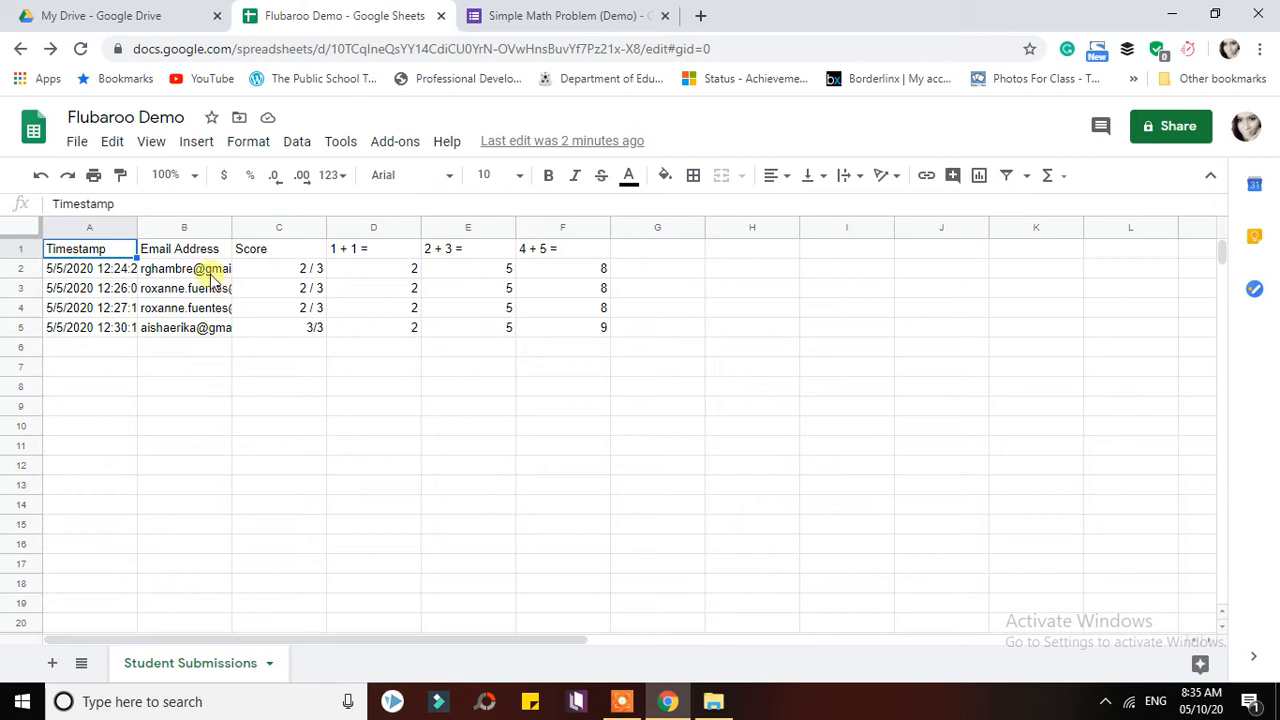
# - Recheck the questions in the Simple Math Problem (Demo) form and return to the Flubaroo Demo spreadsheet
pyautogui.click(525, 20)
pyautogui.click(565, 182)
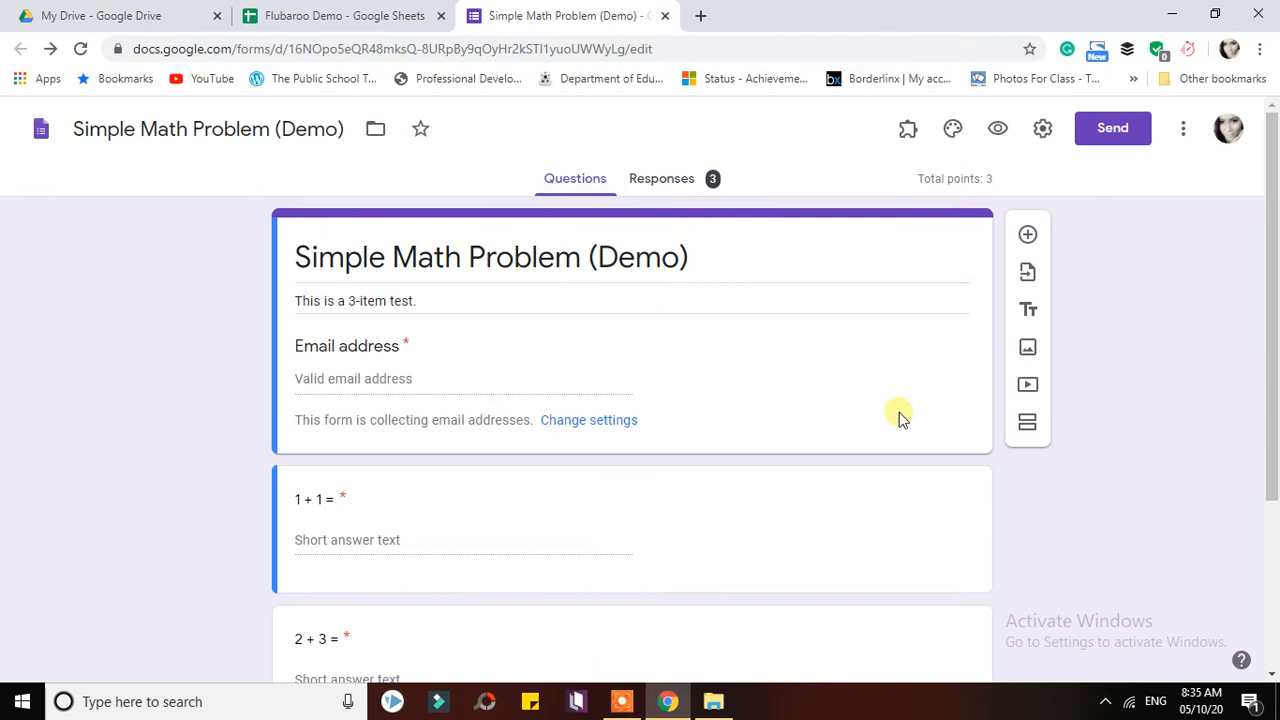
pyautogui.moveTo(1273, 312); pyautogui.dragTo(1273, 264)
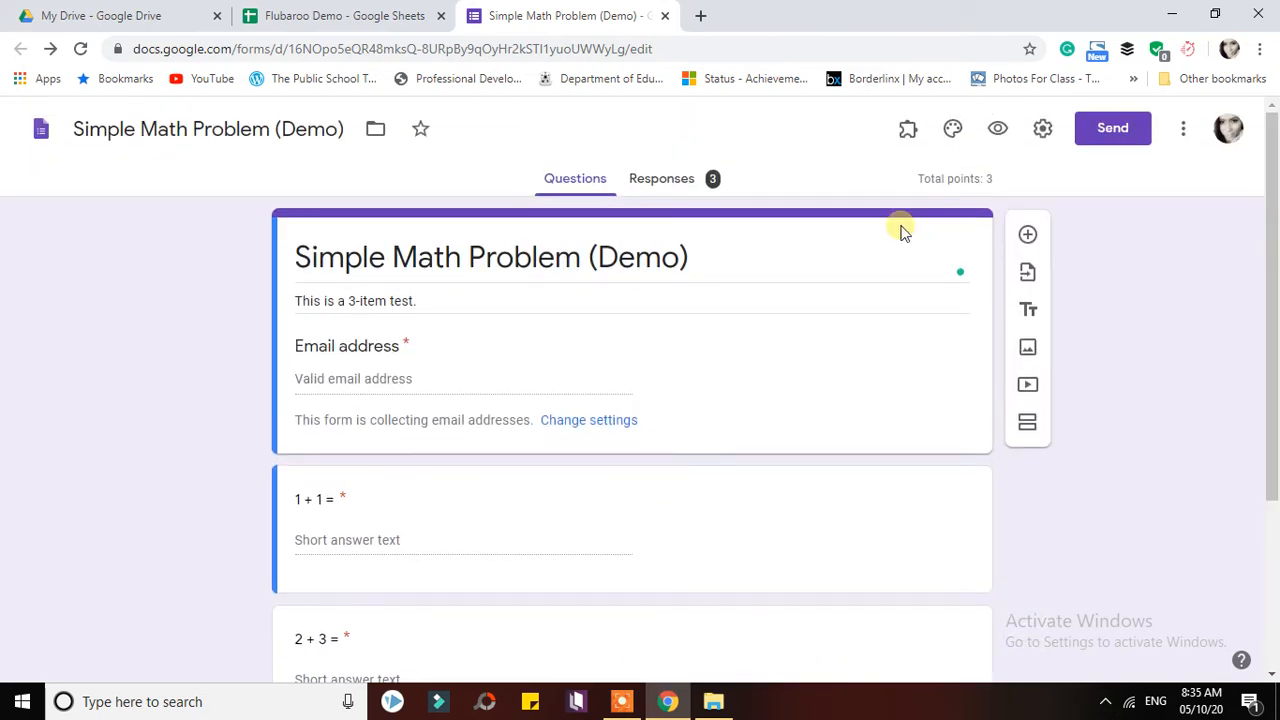
pyautogui.click(290, 10)
pyautogui.click(568, 6)
pyautogui.click(328, 8)
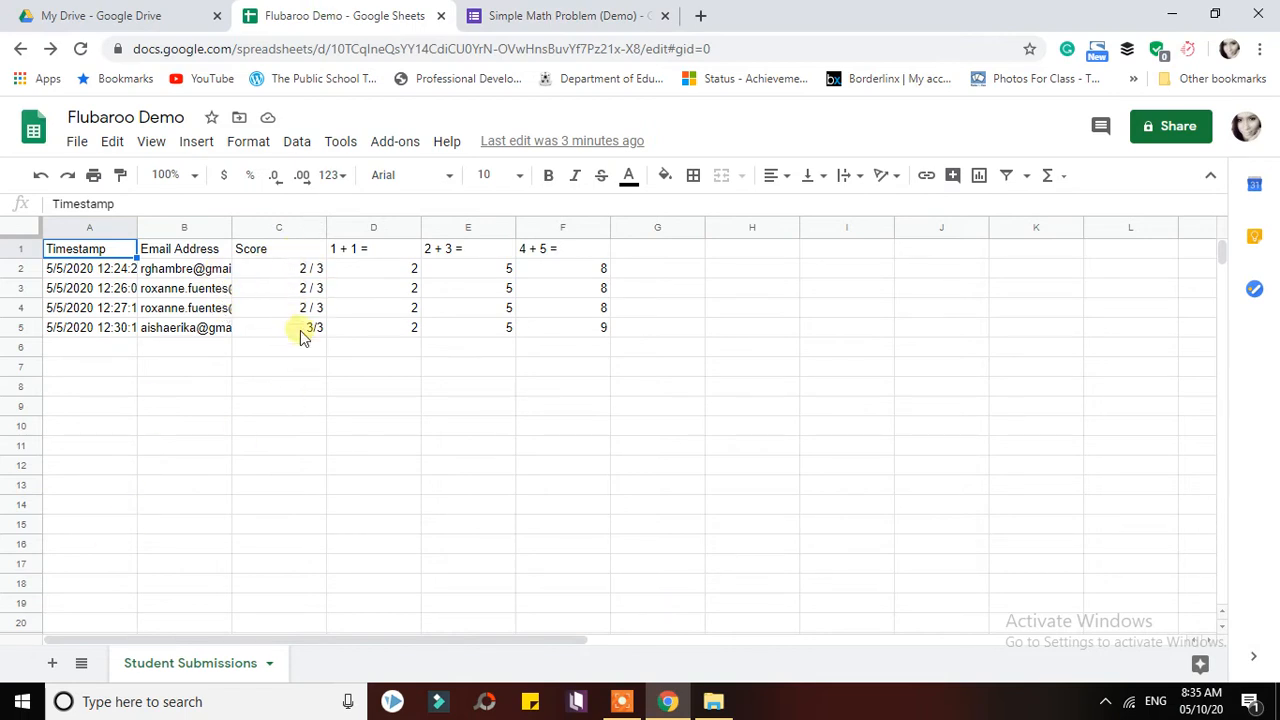
# - Examine the first respondent's answers to the three math questions in row 2
pyautogui.click(405, 268)
pyautogui.click(474, 271)
pyautogui.click(550, 272)
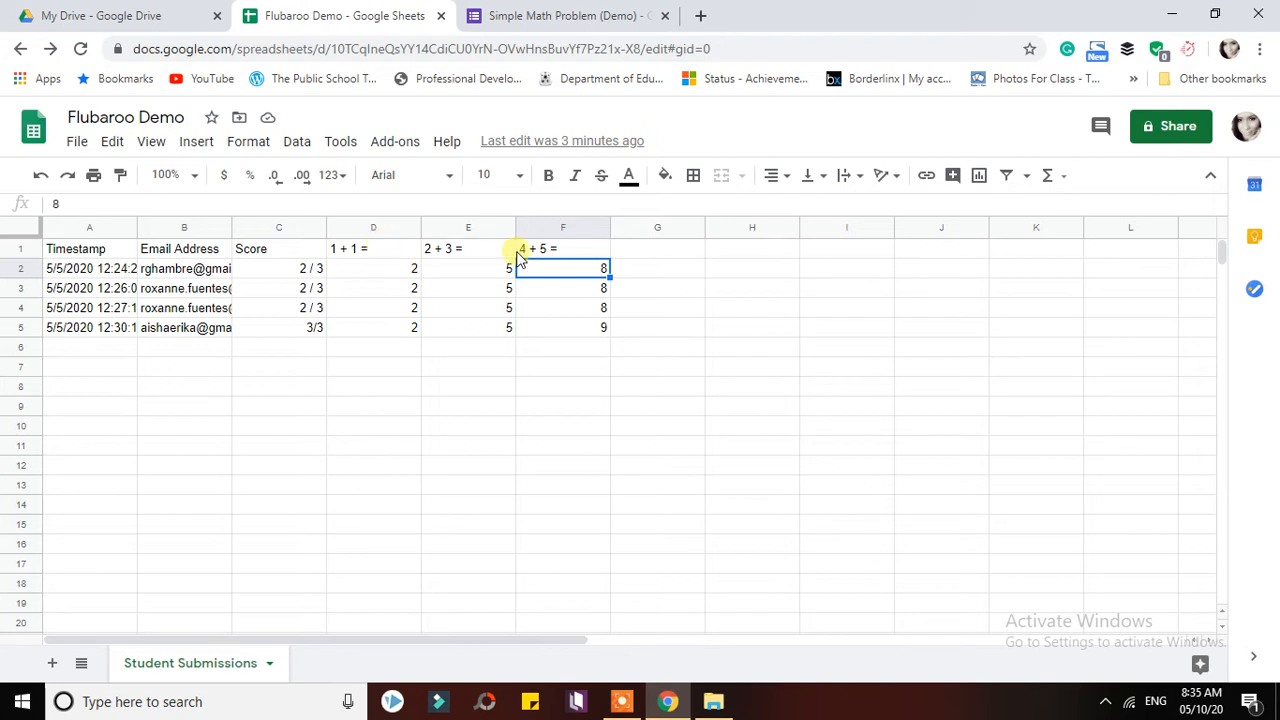
pyautogui.click(464, 356)
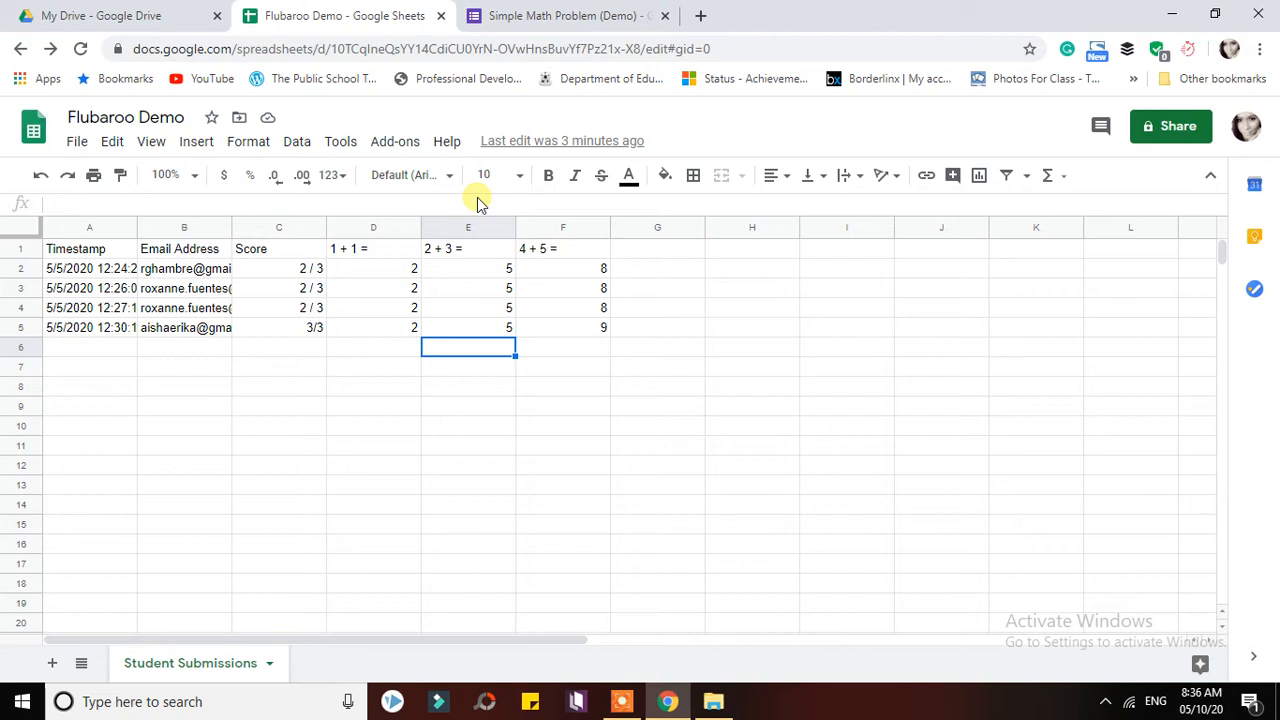
# - Find the Flubaroo add-on in the G Suite Marketplace and start installing it, continuing to the permission request
pyautogui.click(416, 150)
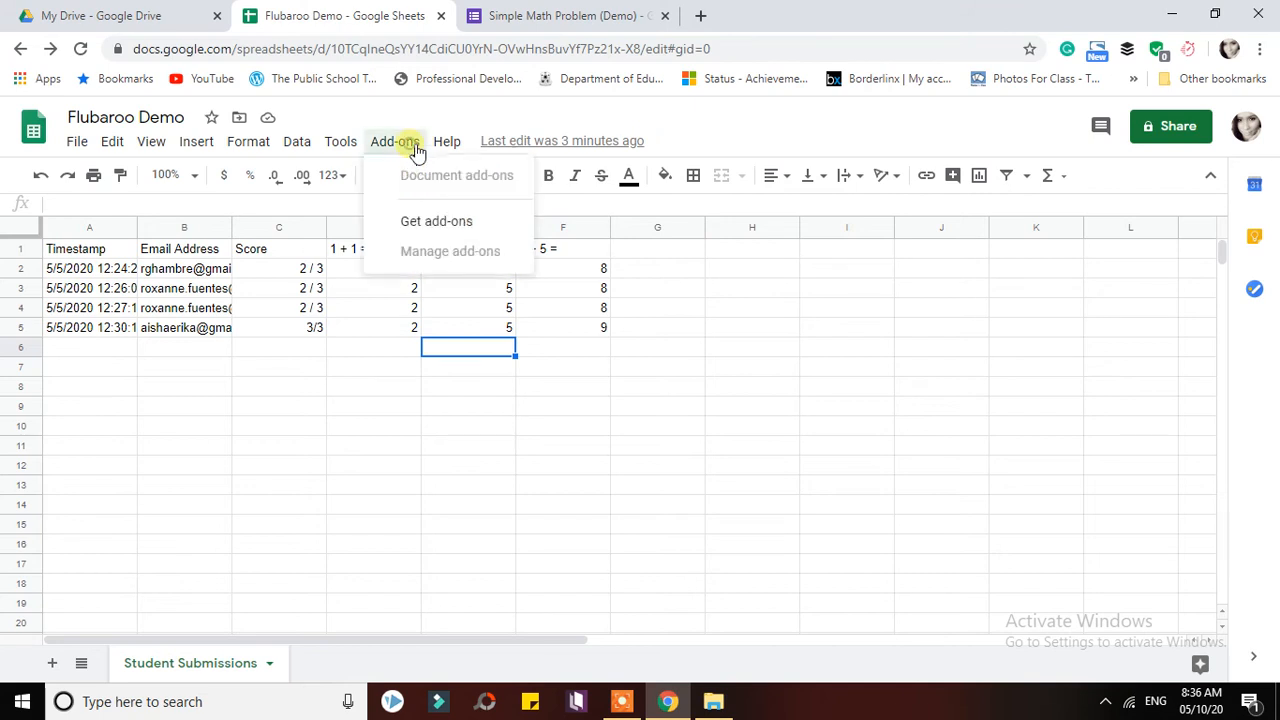
pyautogui.click(445, 222)
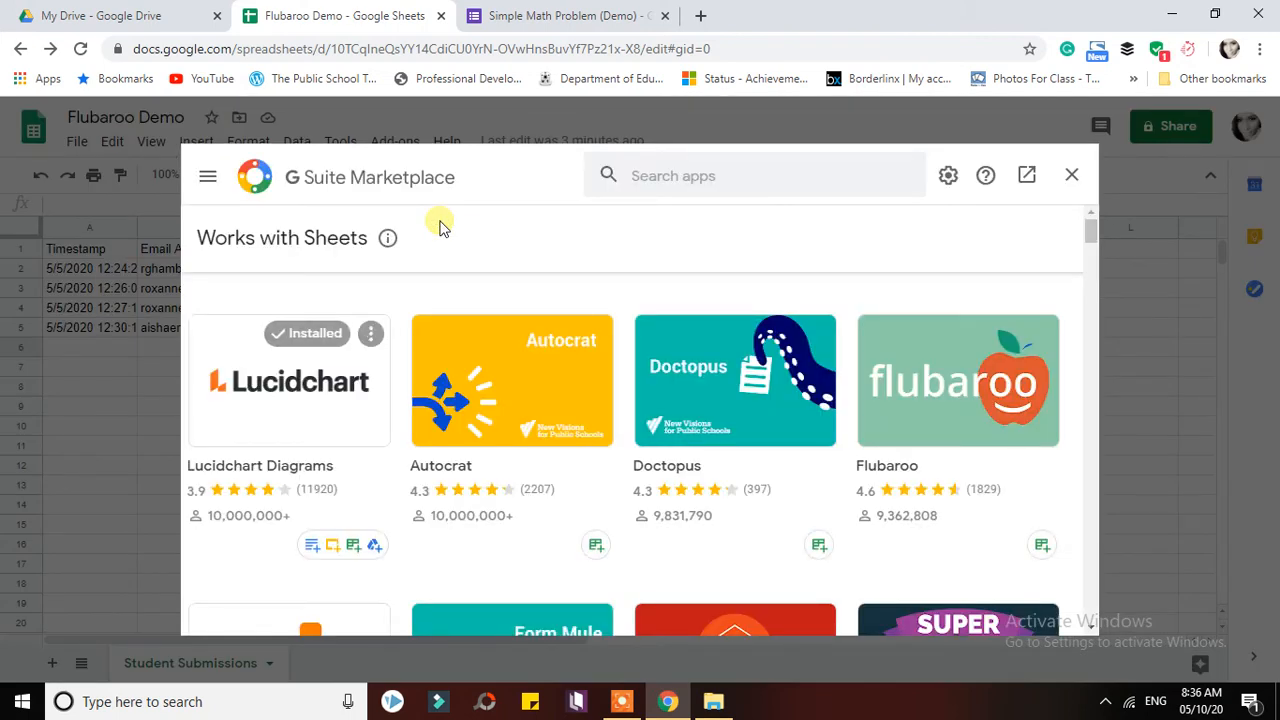
pyautogui.click(998, 396)
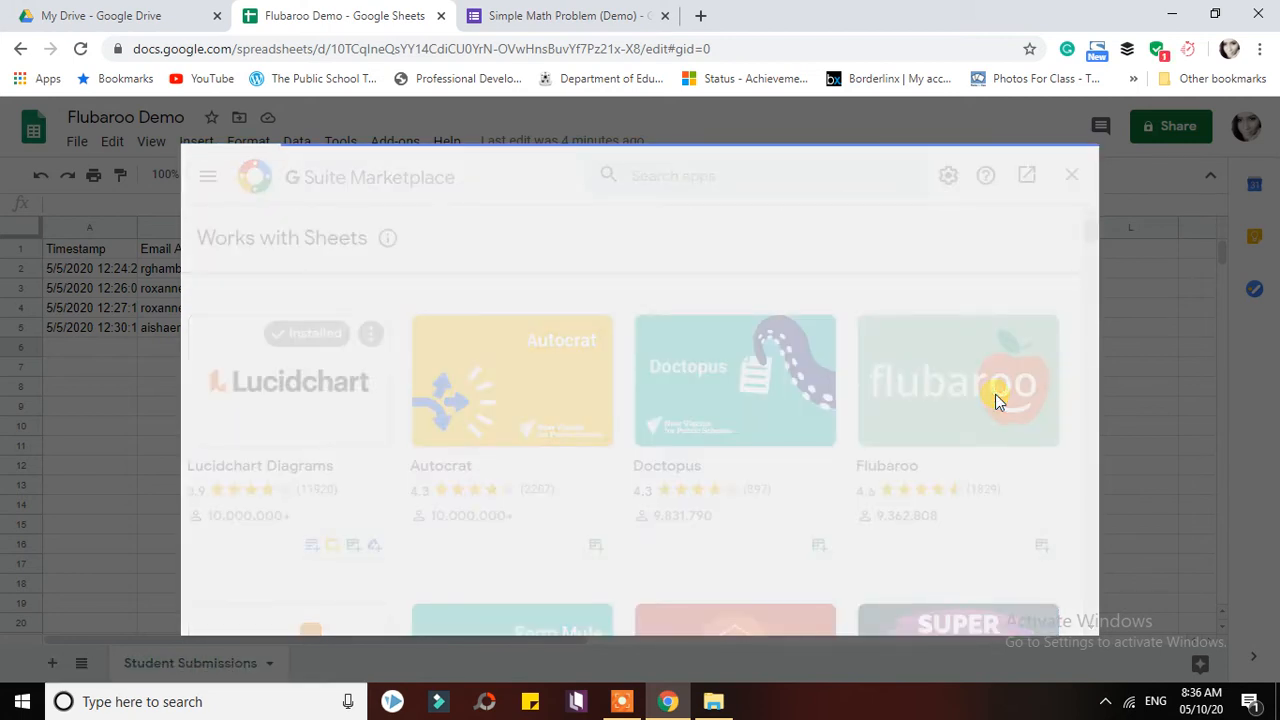
pyautogui.click(666, 372)
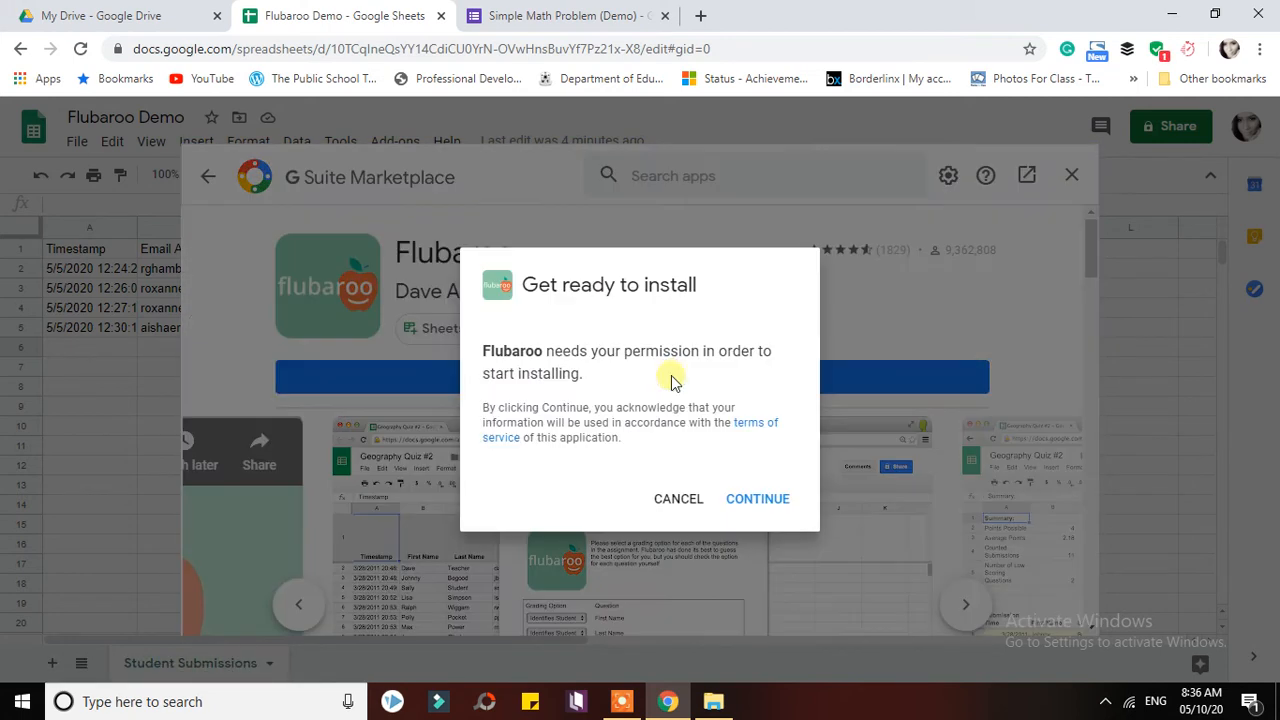
pyautogui.click(757, 495)
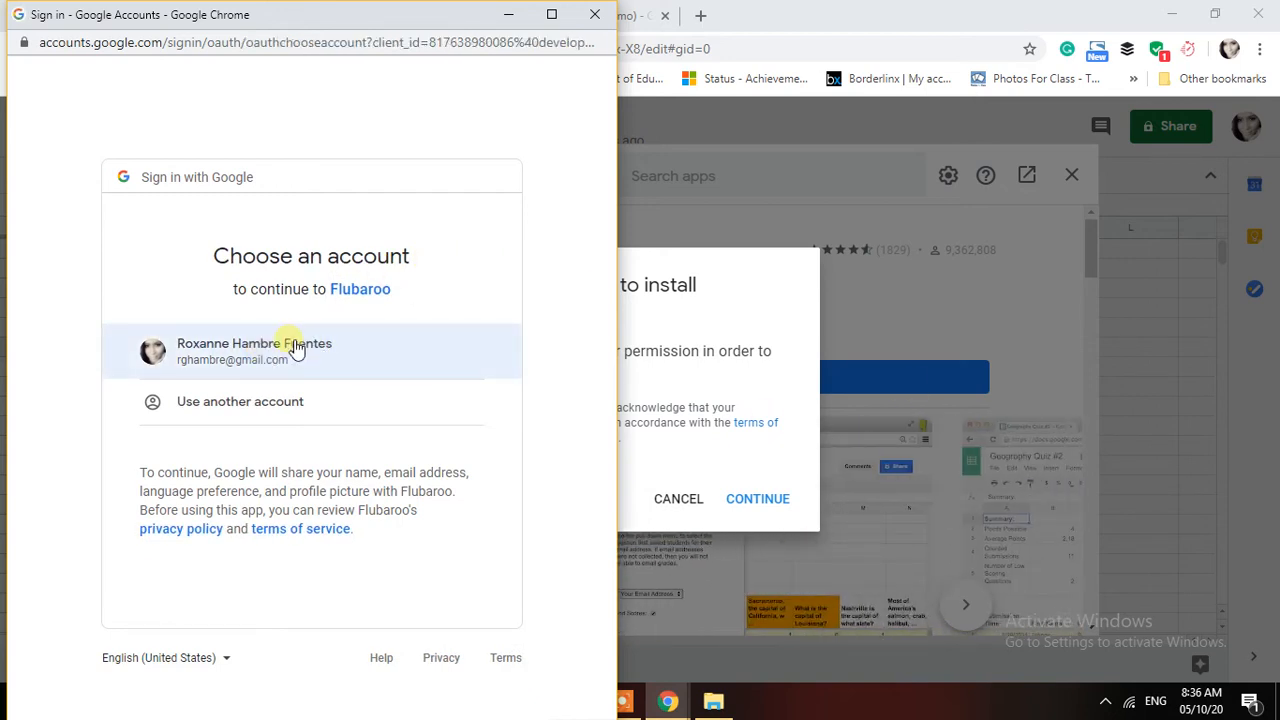
# - Choose the Google account, grant Flubaroo the requested access to finish the installation, and close the Marketplace
pyautogui.click(295, 345)
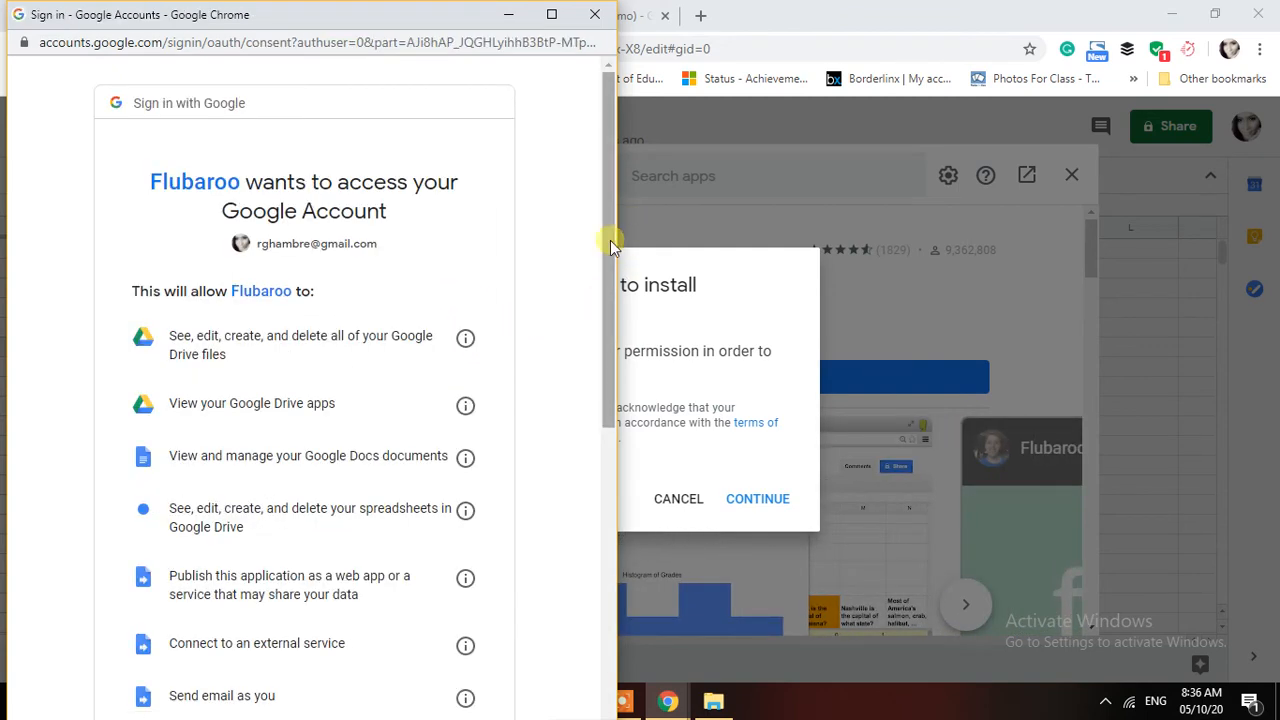
pyautogui.moveTo(605, 396); pyautogui.dragTo(596, 704)
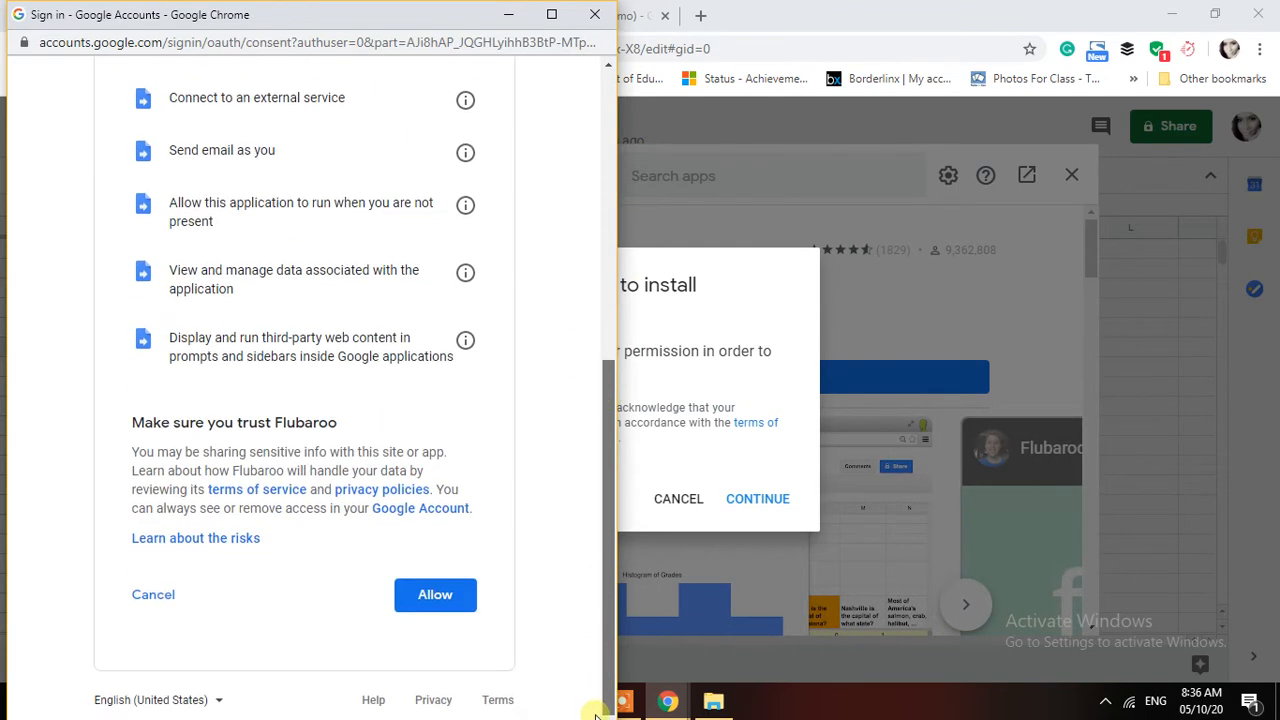
pyautogui.click(432, 600)
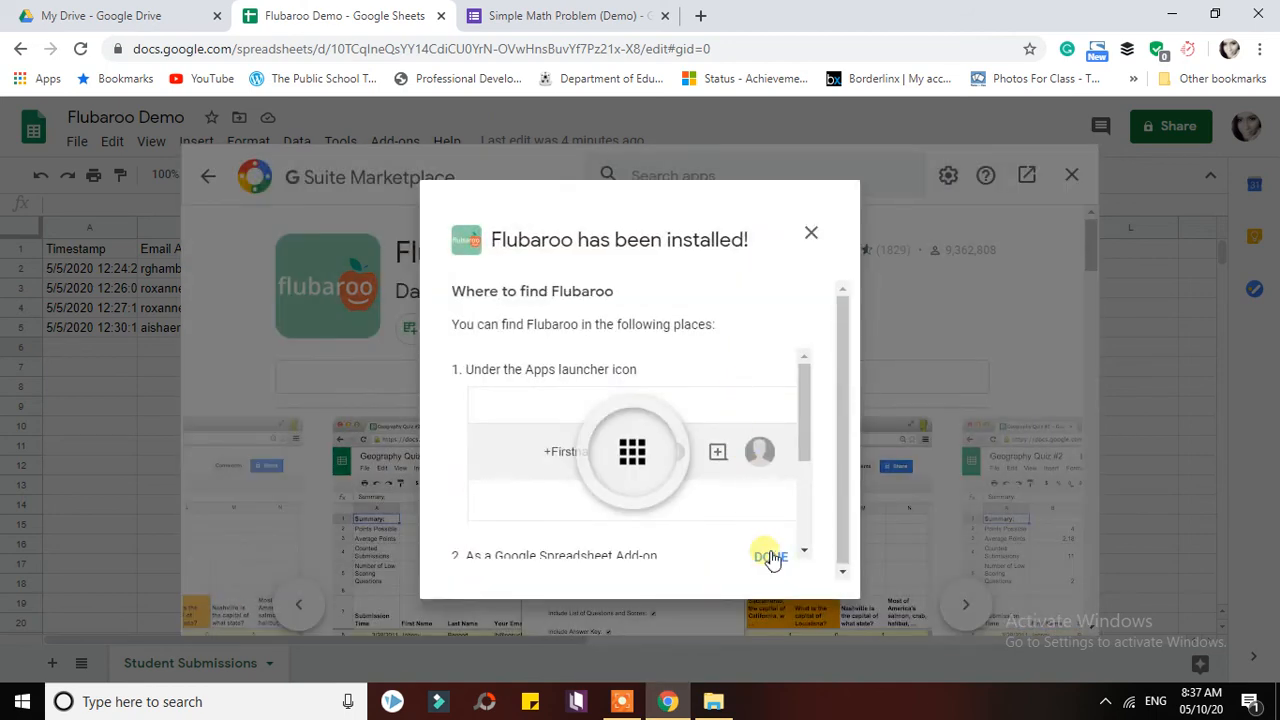
pyautogui.click(771, 558)
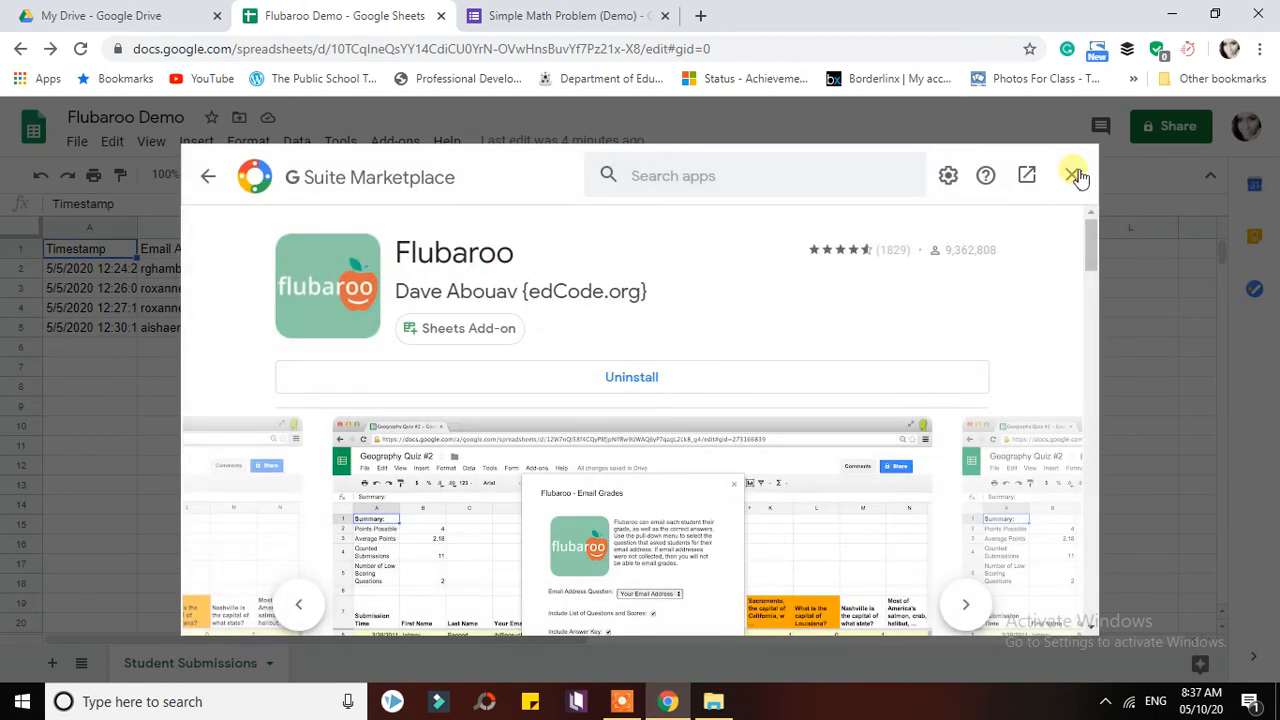
pyautogui.click(1071, 175)
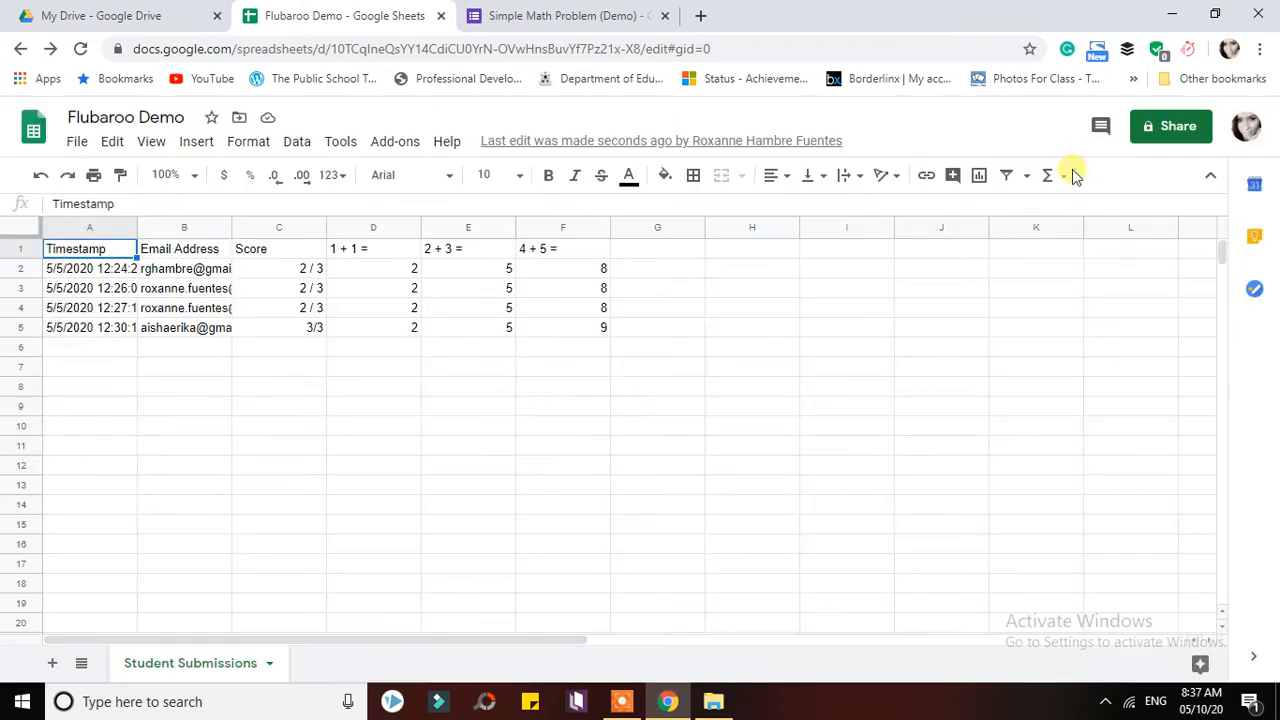
# - Start Flubaroo's Grade Assignment command for the Student Submissions sheet
pyautogui.click(400, 145)
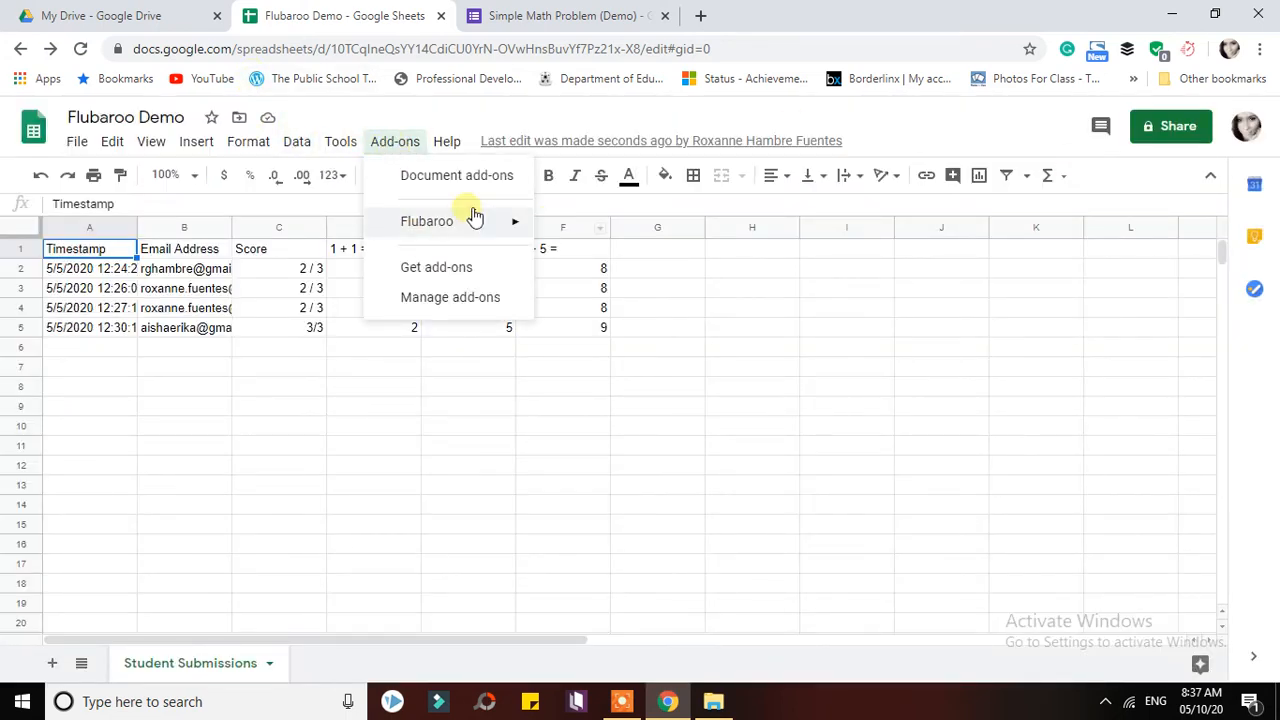
pyautogui.moveTo(470, 230)
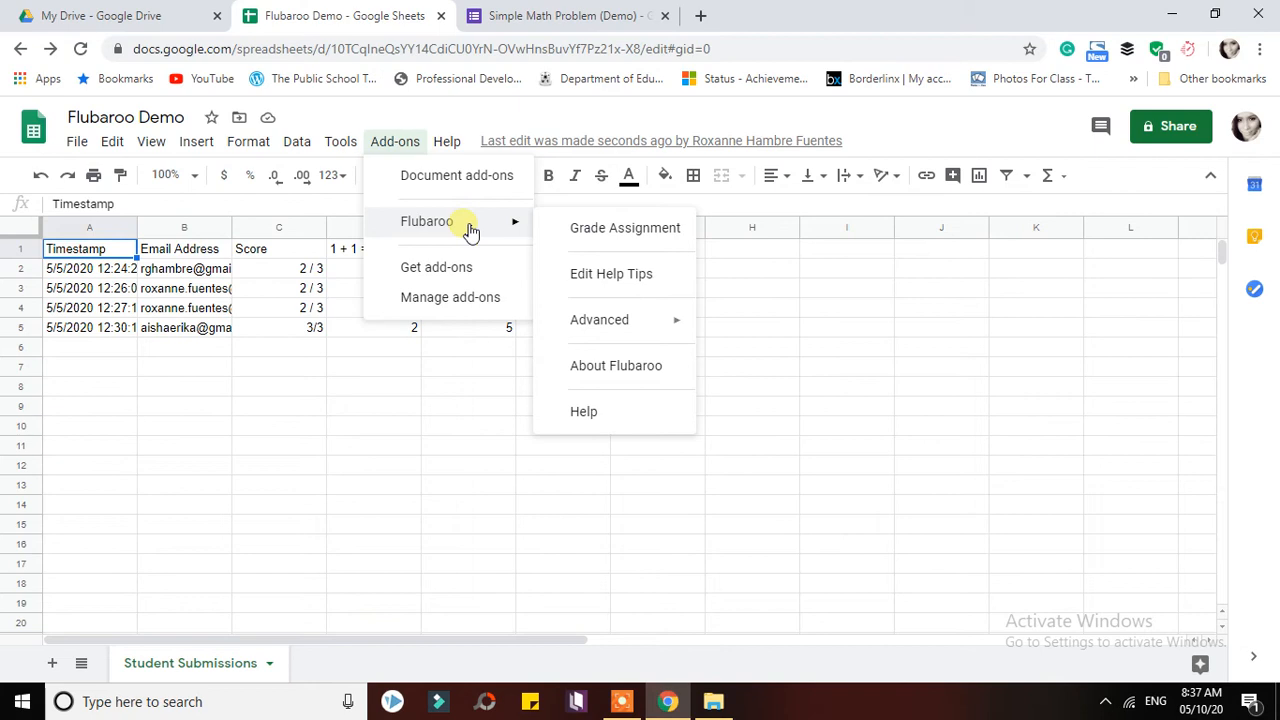
pyautogui.click(414, 110)
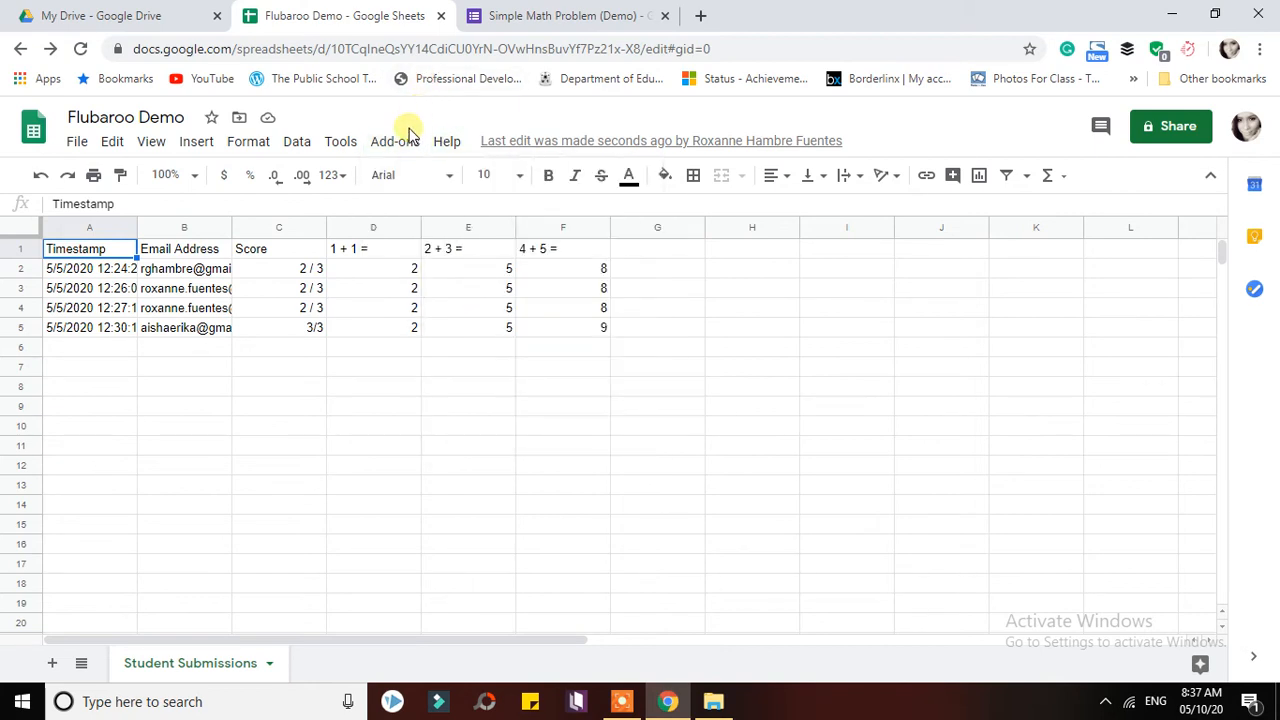
pyautogui.click(405, 143)
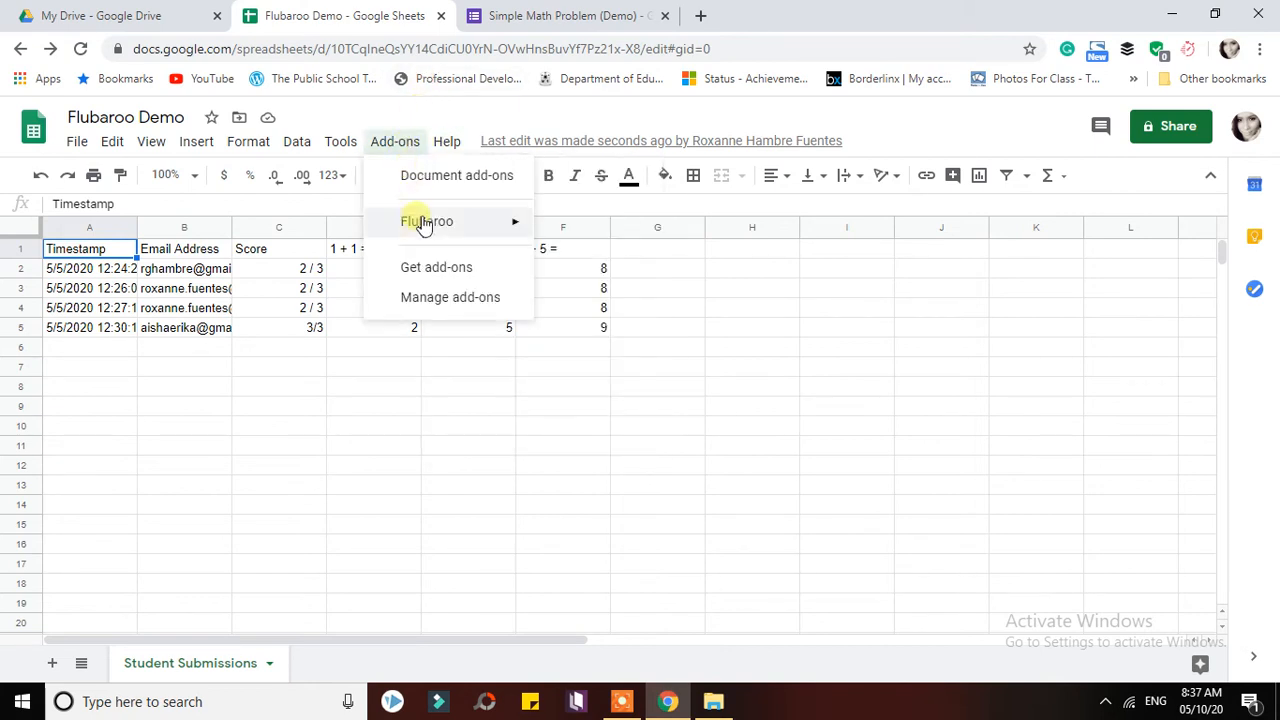
pyautogui.moveTo(427, 237)
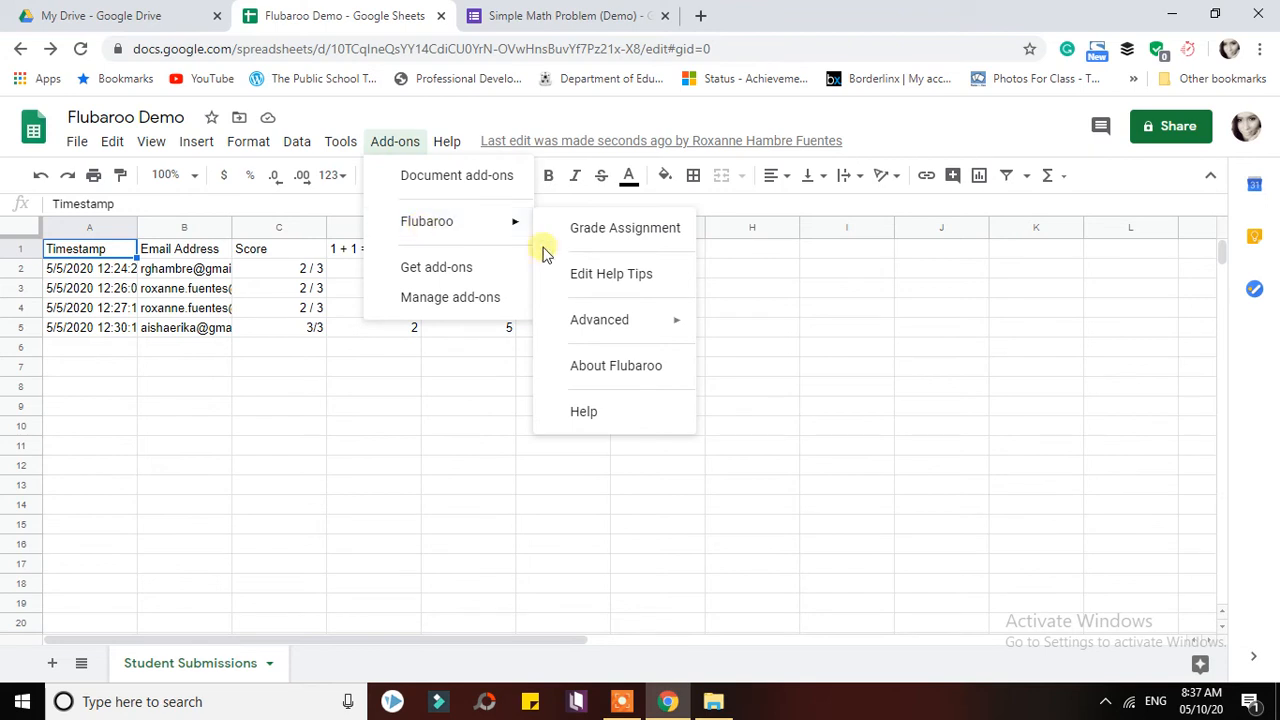
pyautogui.click(622, 238)
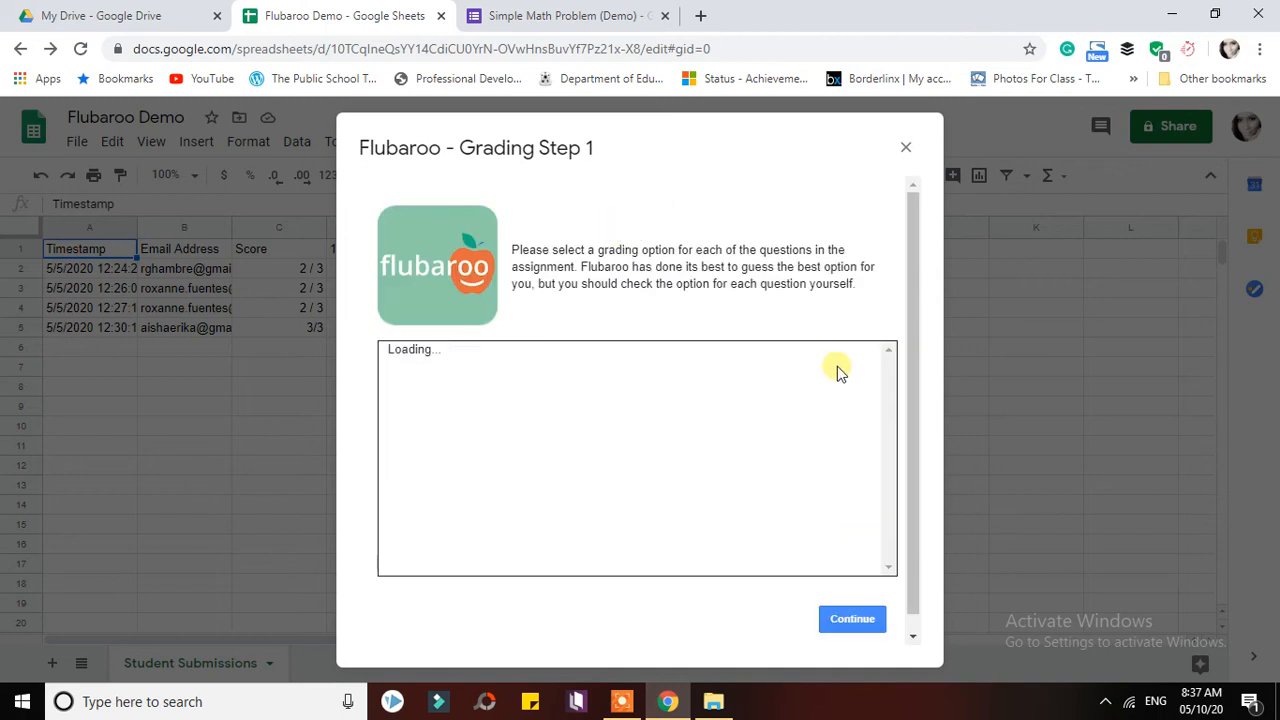
# - Set the grading option of the Email Address question to Identifies Student
pyautogui.scroll(-1, 918, 400)
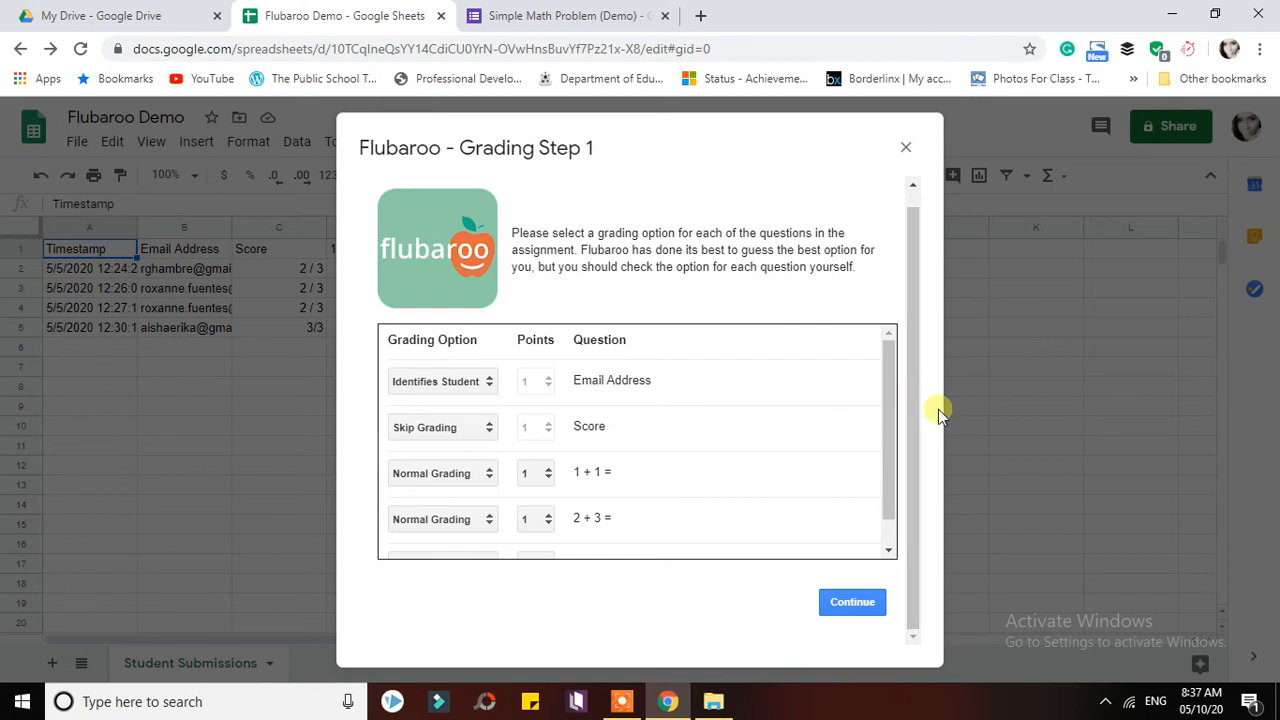
pyautogui.click(489, 385)
pyautogui.click(680, 397)
pyautogui.click(489, 382)
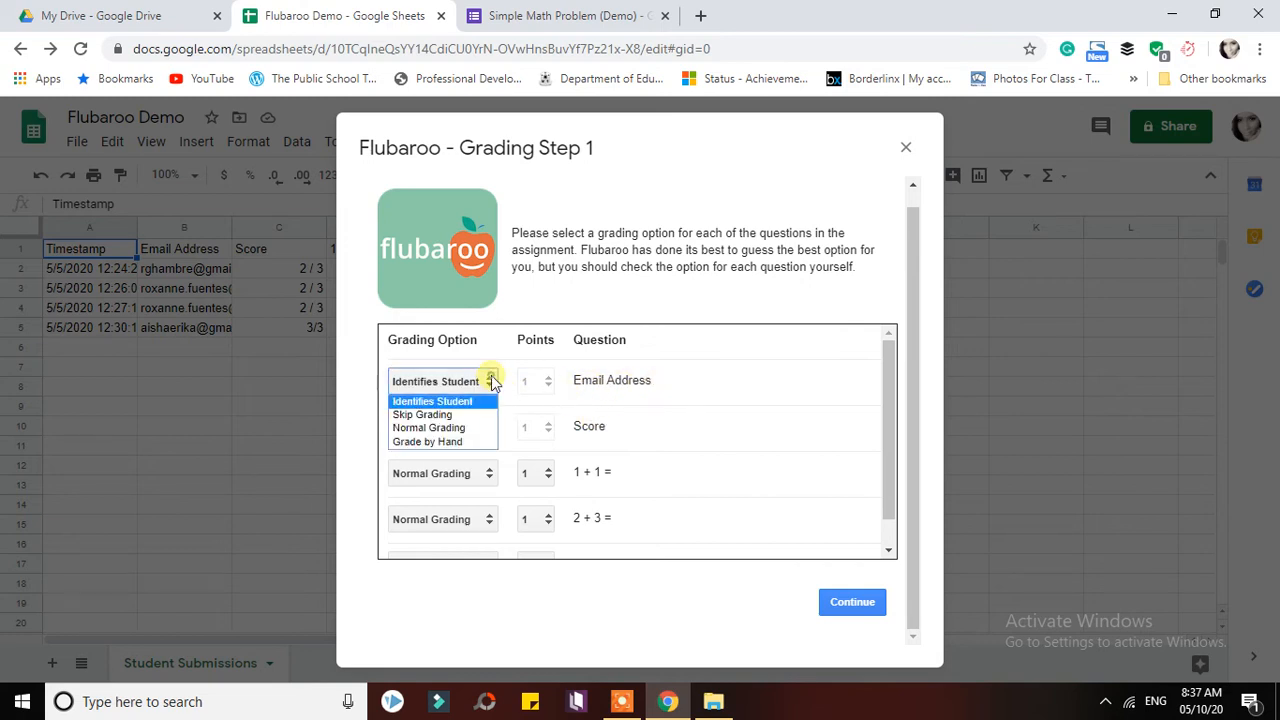
pyautogui.click(447, 400)
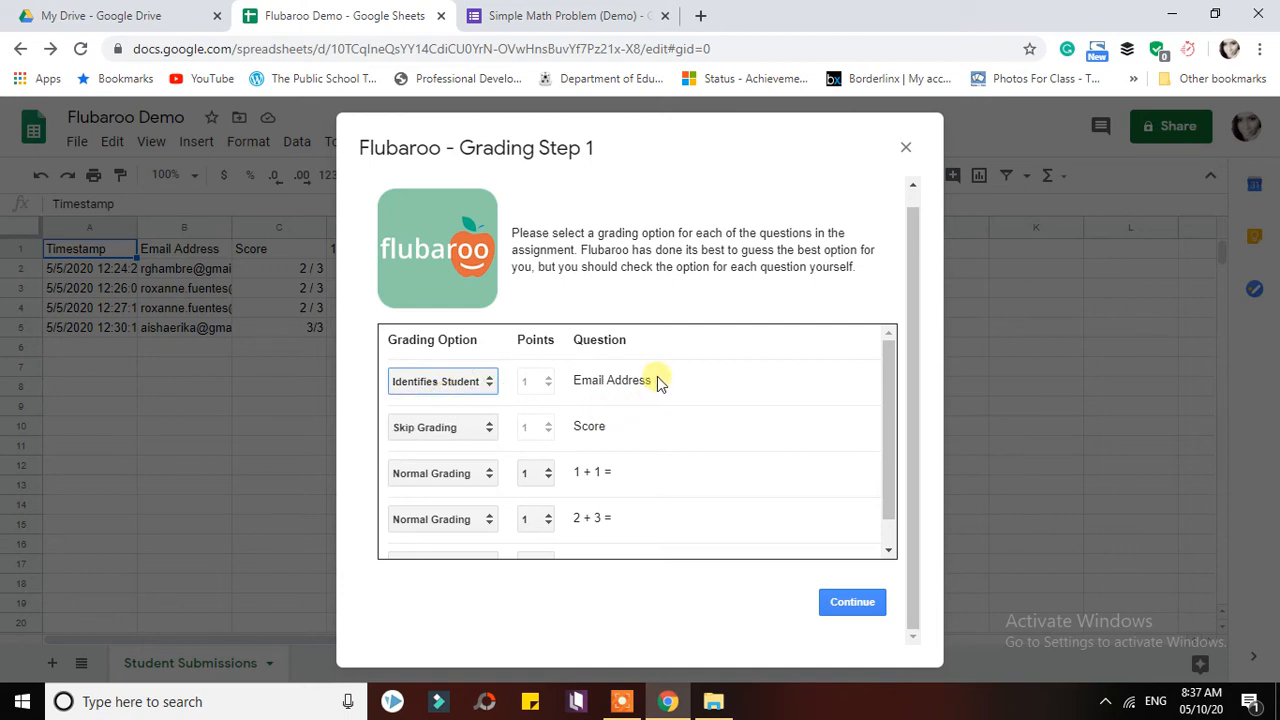
pyautogui.moveTo(663, 381); pyautogui.dragTo(566, 387)
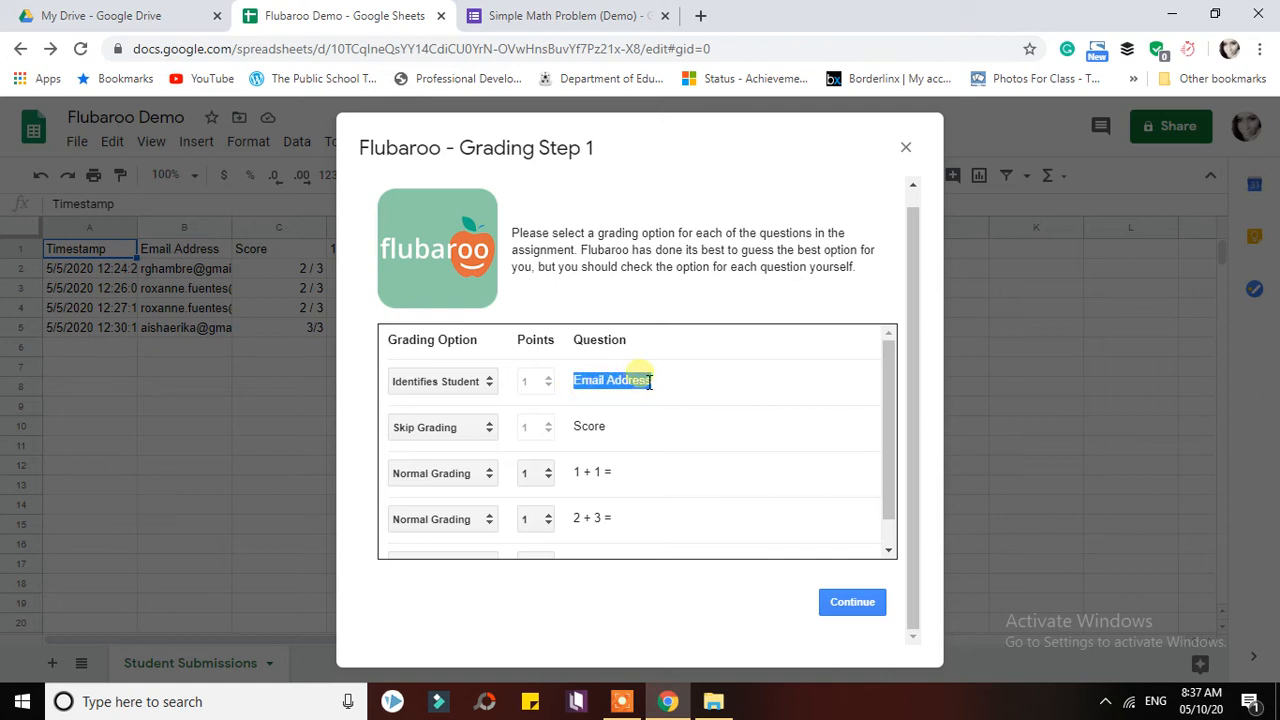
pyautogui.click(598, 393)
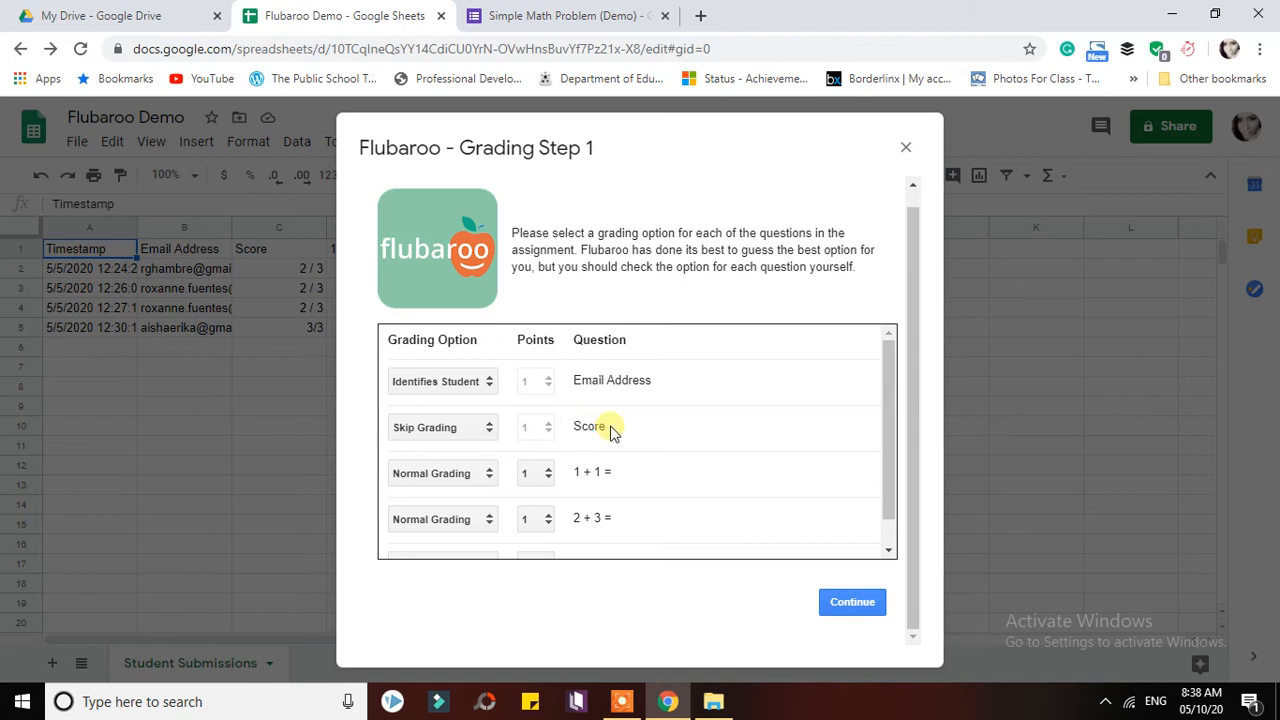
# - Set the grading option of the Score question to Skip Grading
pyautogui.click(484, 436)
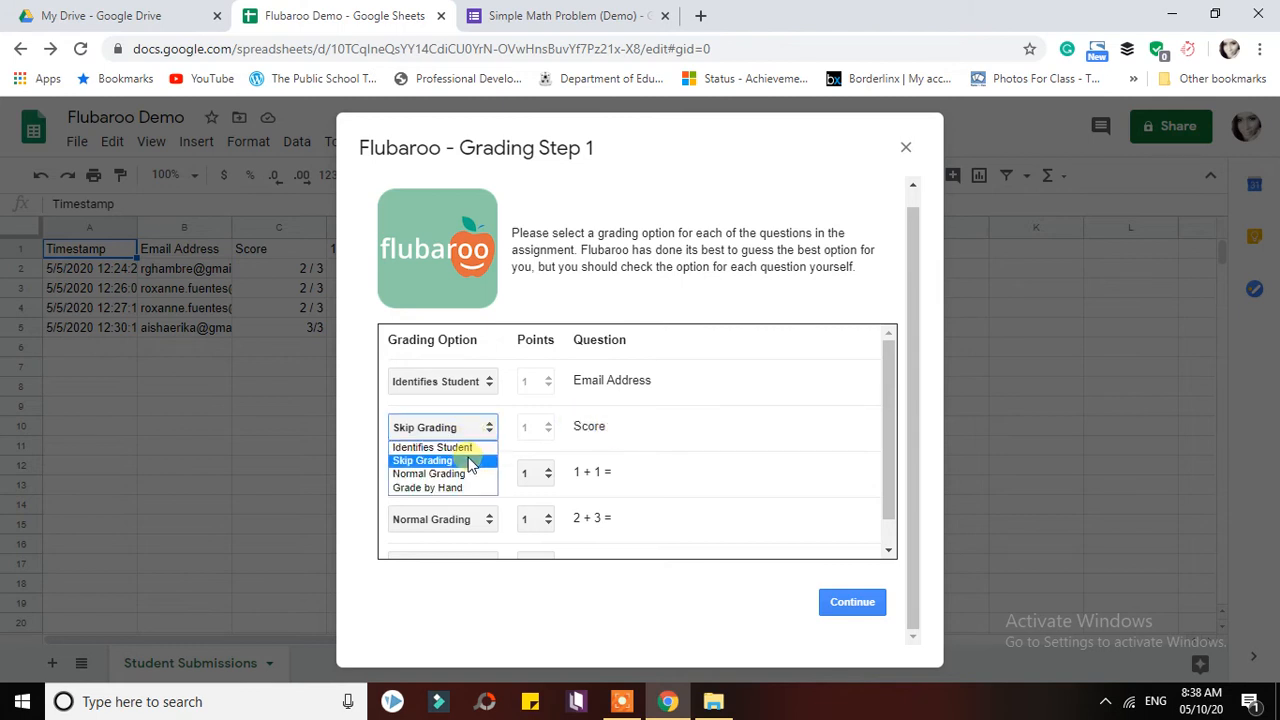
pyautogui.click(478, 457)
pyautogui.click(633, 428)
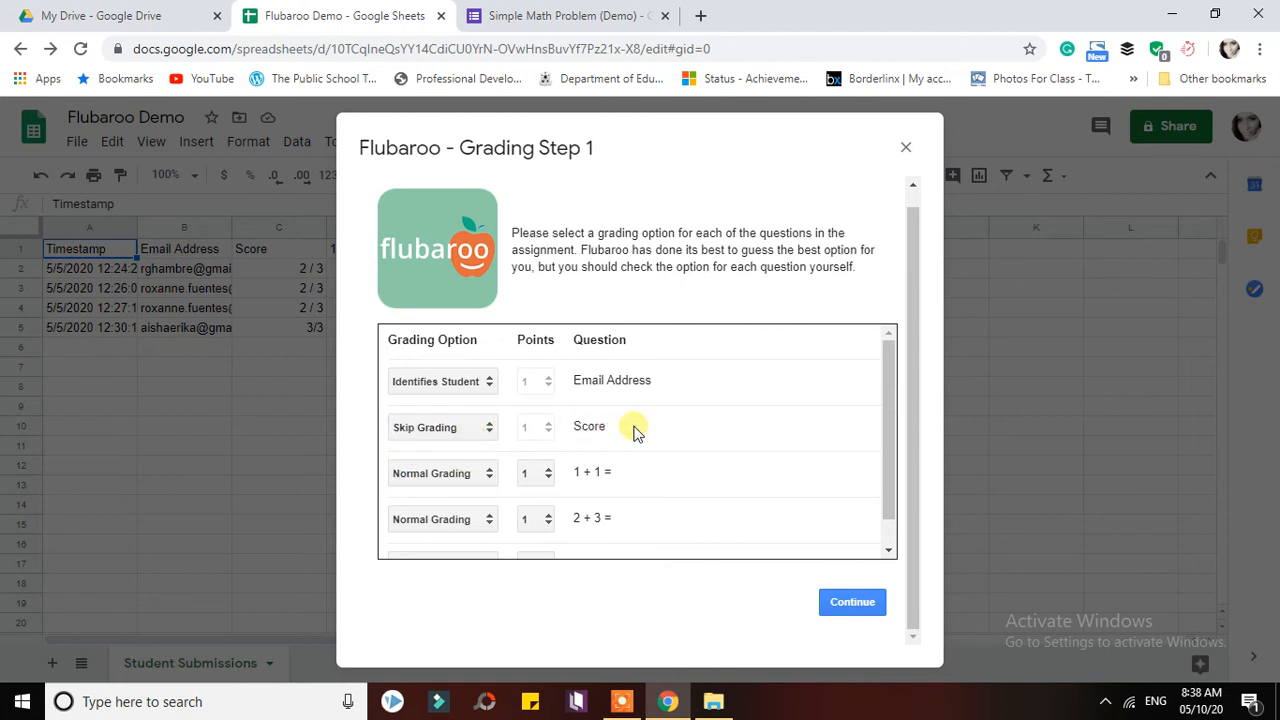
# - Review the three math questions and set the grading option of "1 + 1 =" to Normal Grading
pyautogui.moveTo(886, 503); pyautogui.dragTo(886, 534)
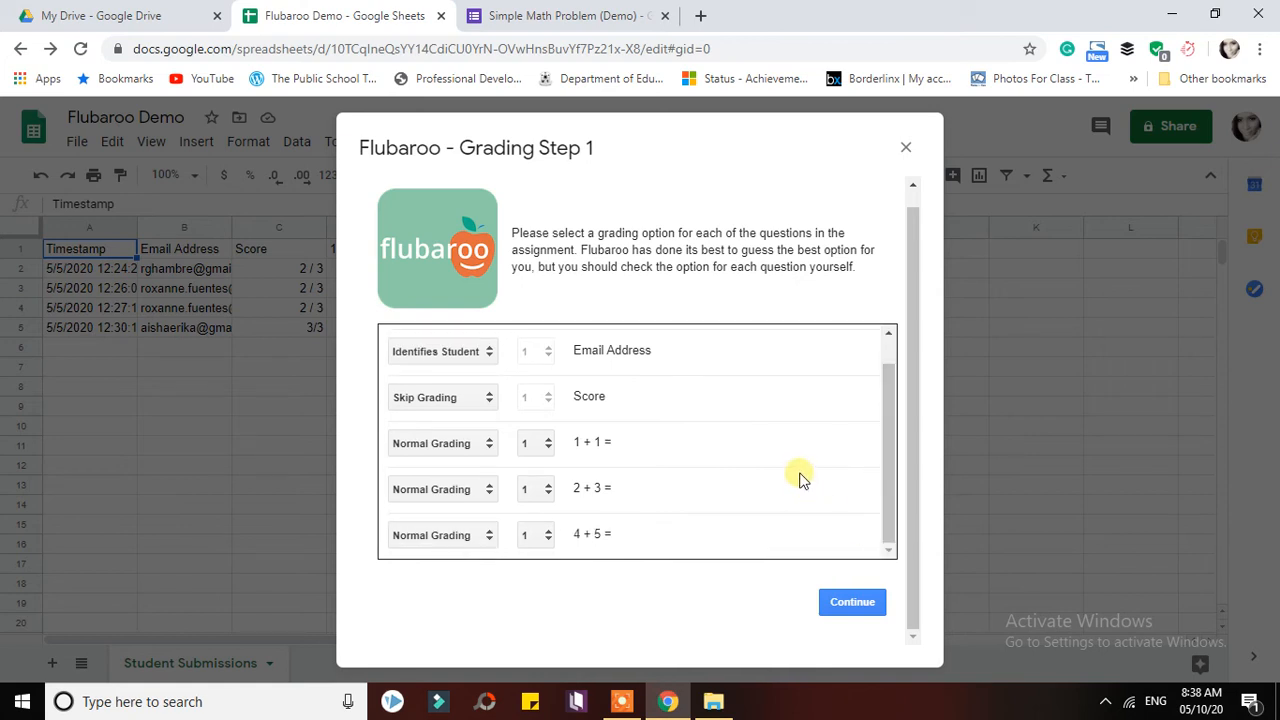
pyautogui.moveTo(594, 442); pyautogui.dragTo(605, 540)
pyautogui.click(575, 446)
pyautogui.click(460, 445)
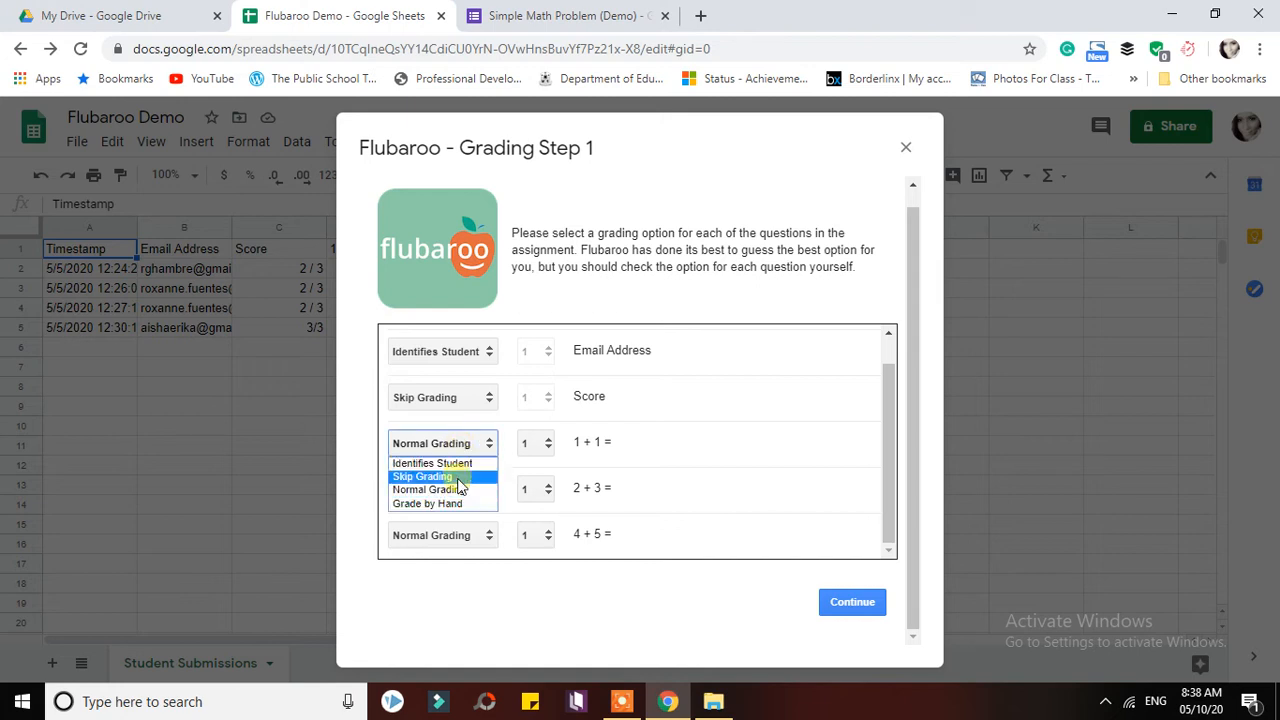
pyautogui.click(462, 492)
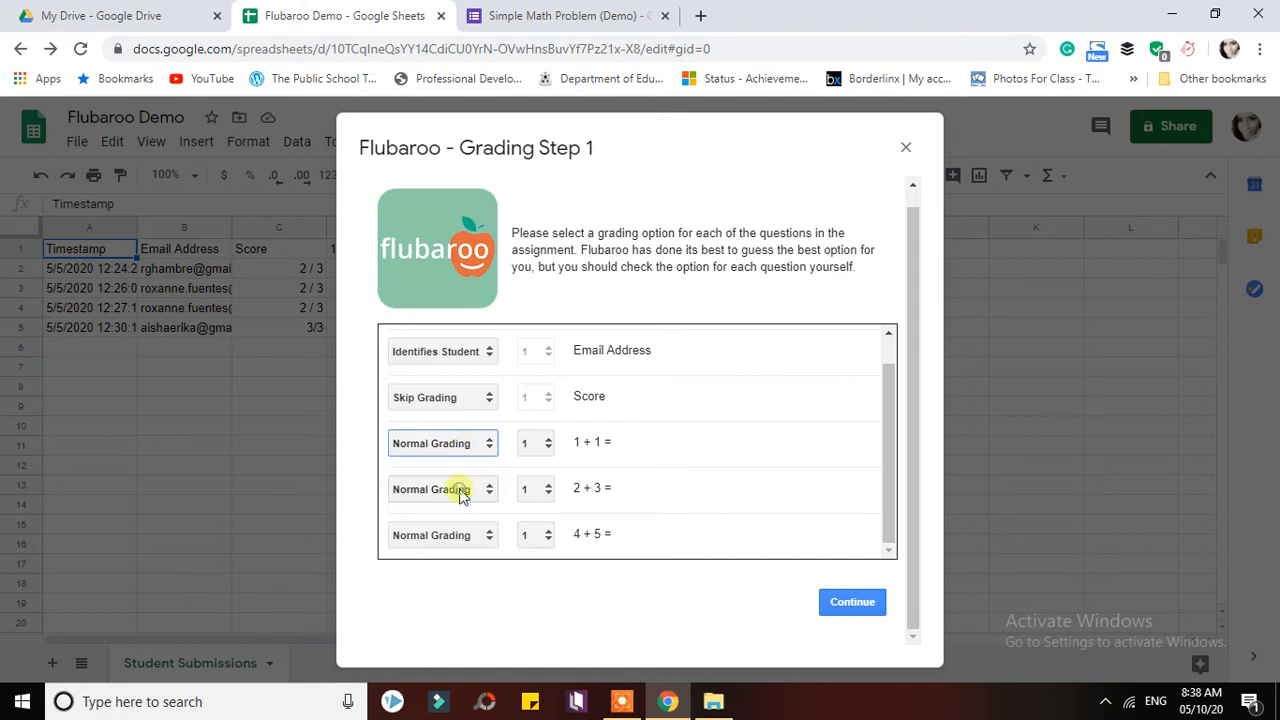
# - Keep 1 point for the "1 + 1 =" question and continue to the answer key selection
pyautogui.click(548, 443)
pyautogui.click(545, 451)
pyautogui.click(548, 443)
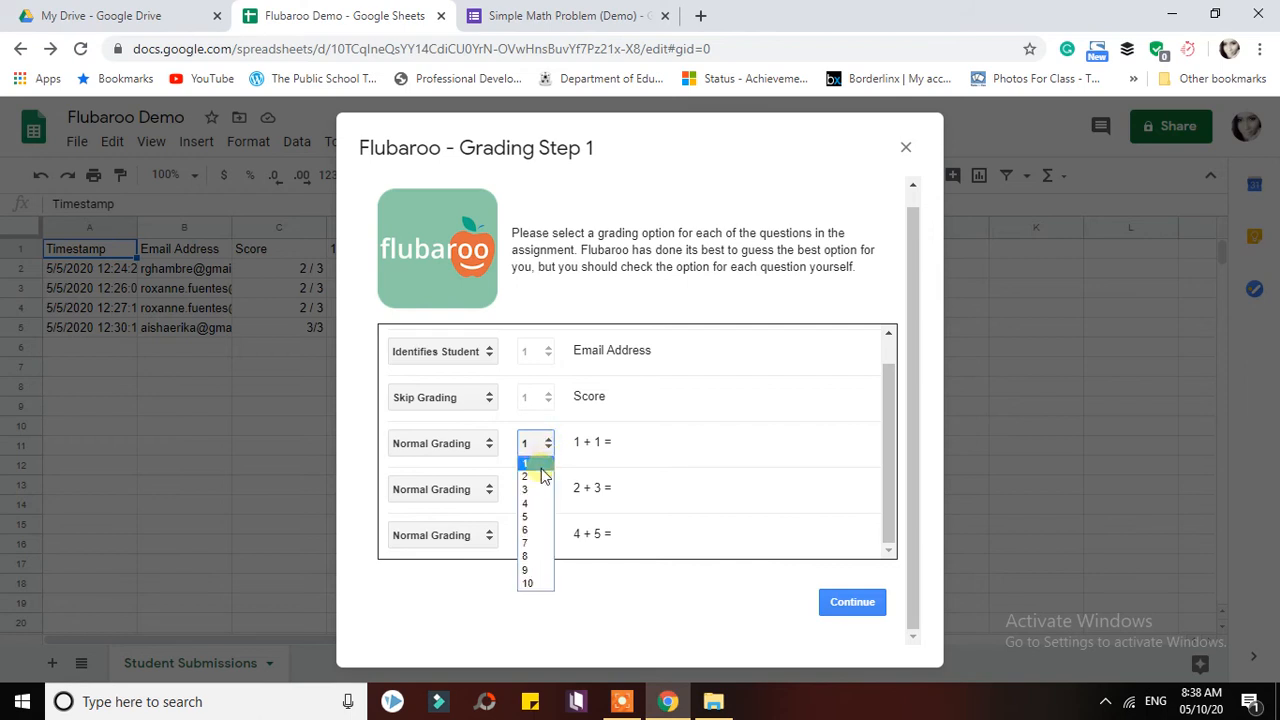
pyautogui.click(537, 464)
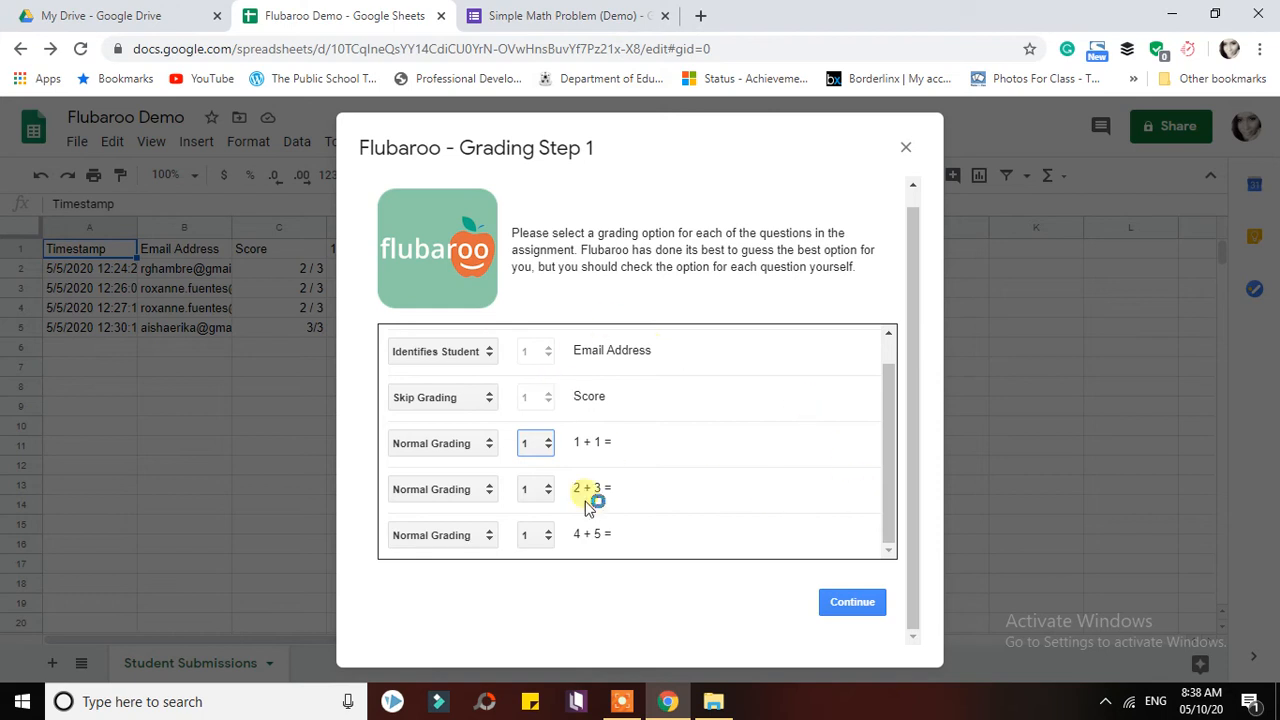
pyautogui.click(860, 608)
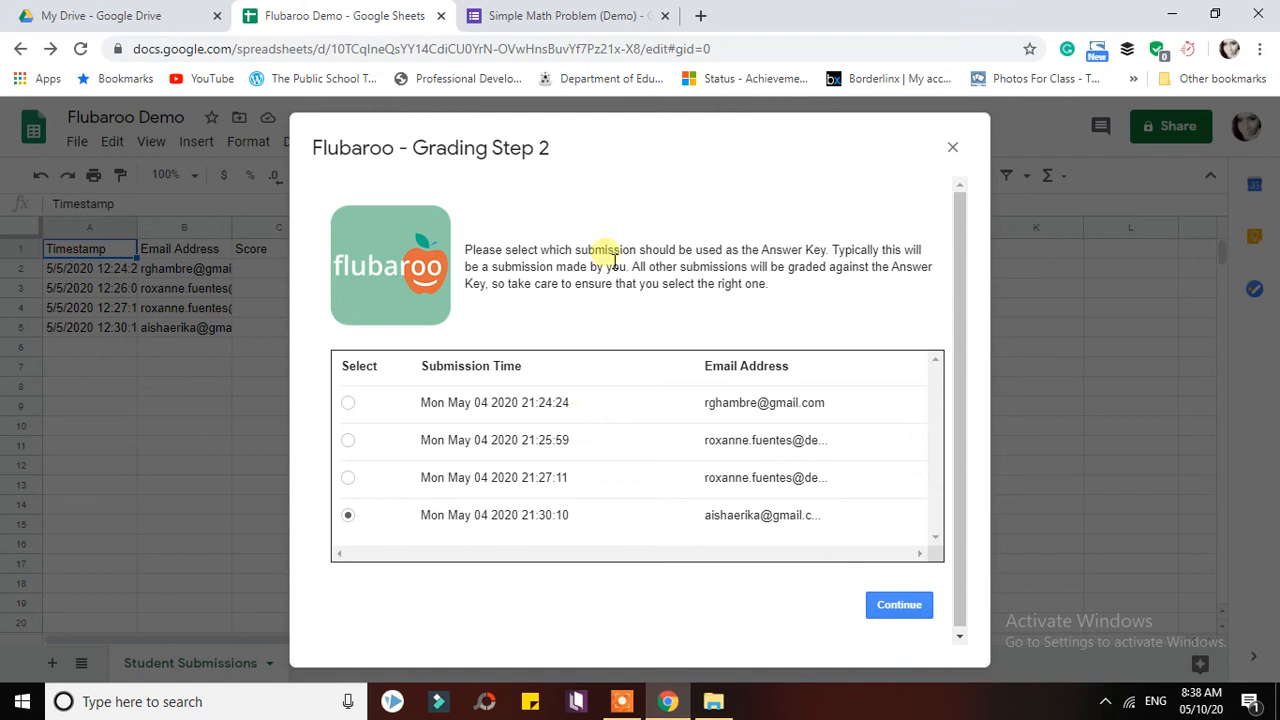
# - Look over the Simple Math Problem (Demo) form and return to the Flubaroo Demo spreadsheet
pyautogui.click(580, 16)
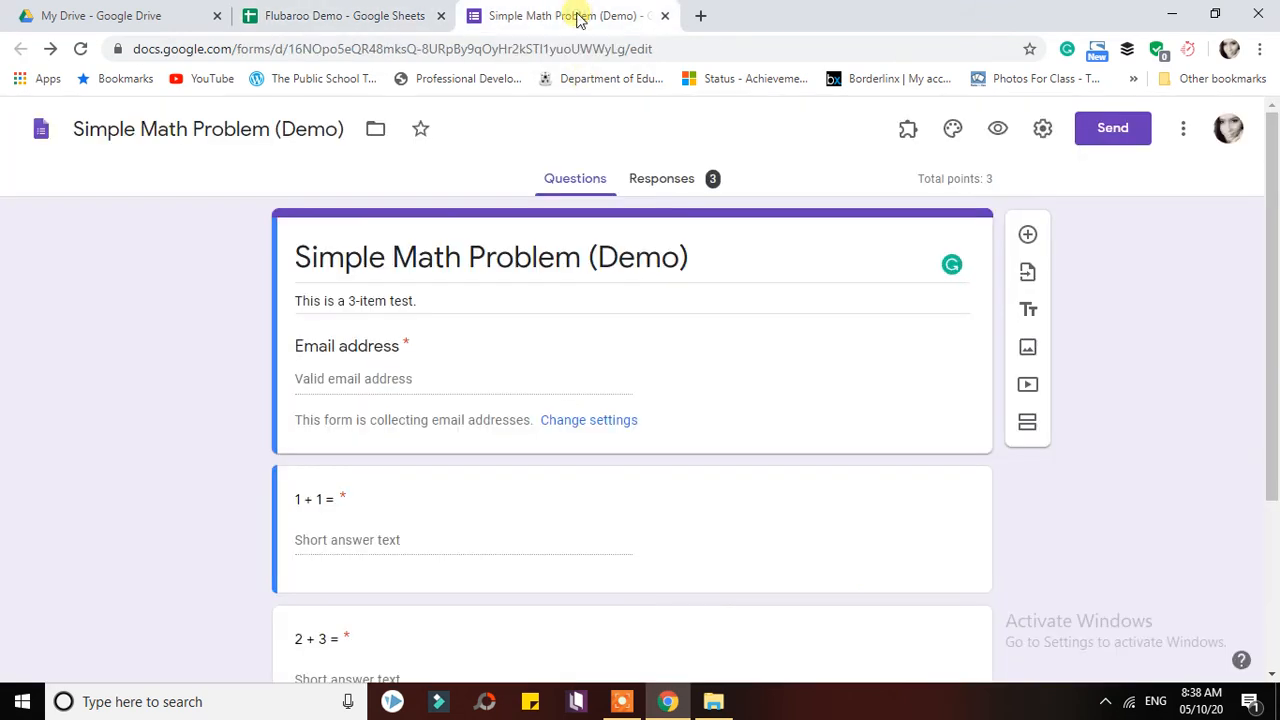
pyautogui.moveTo(1275, 290); pyautogui.dragTo(1275, 163)
pyautogui.moveTo(1262, 254); pyautogui.dragTo(1277, 290)
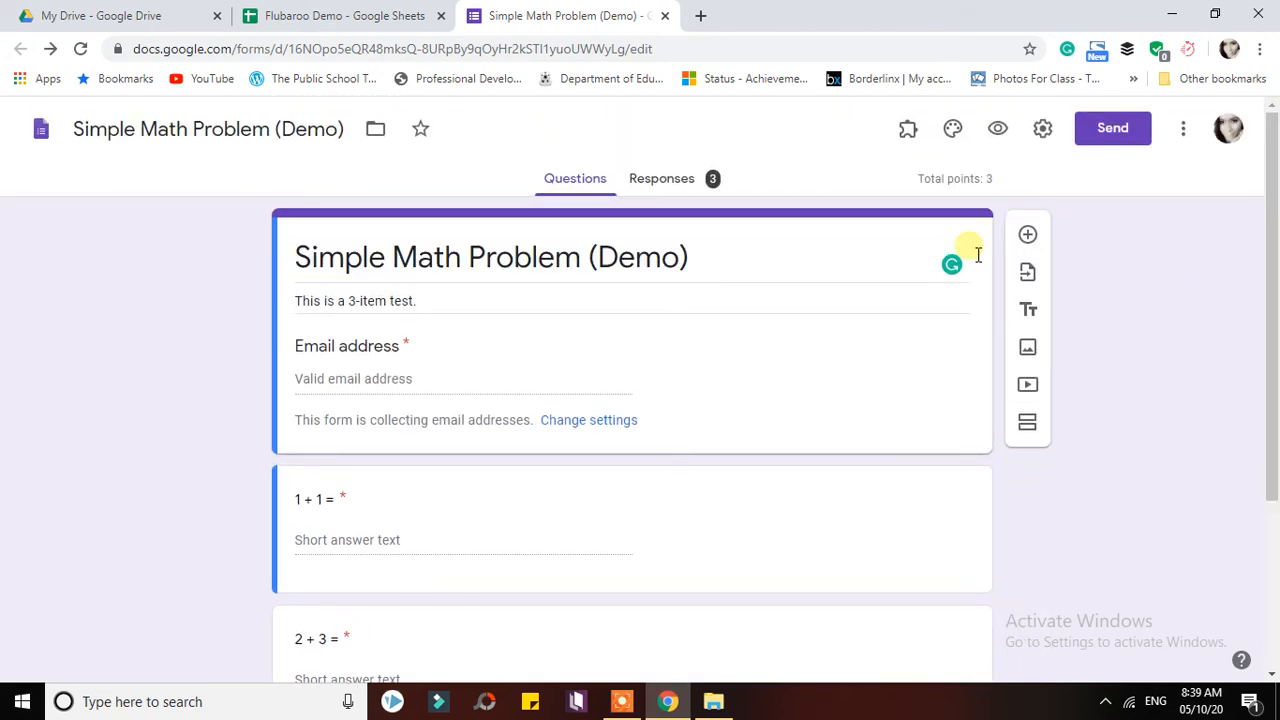
pyautogui.click(321, 18)
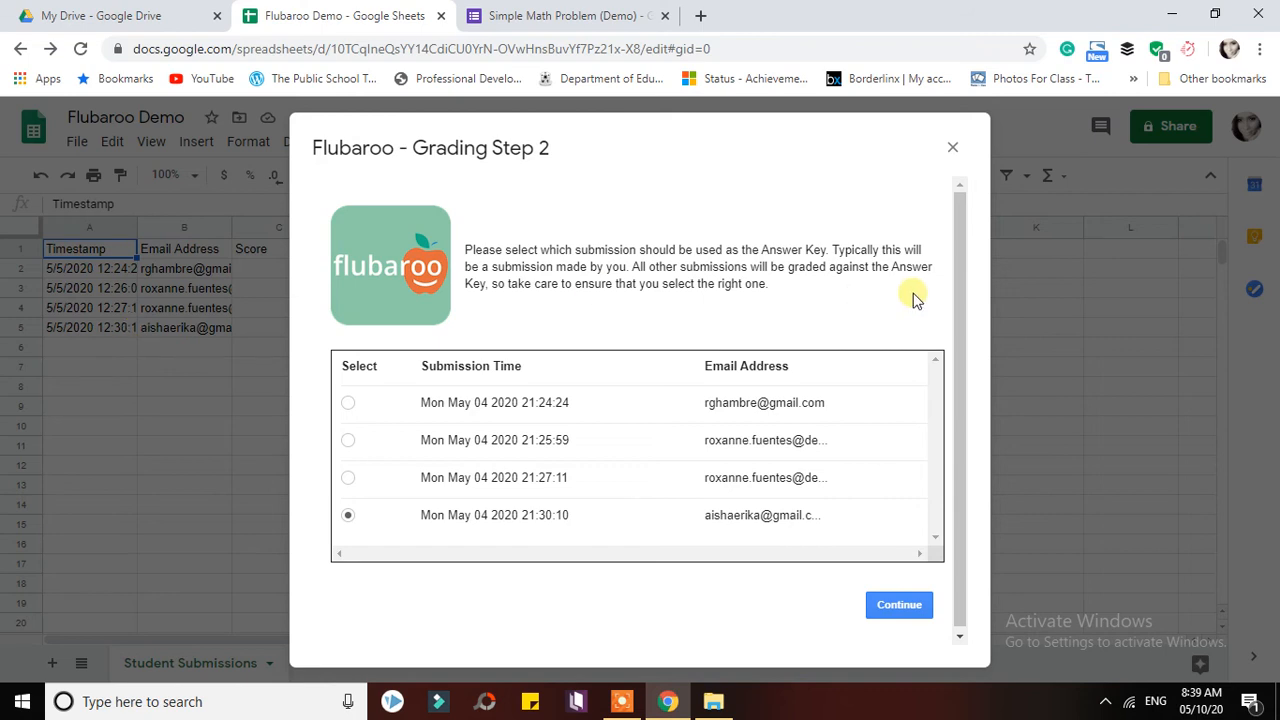
# - Close the grading dialog and examine the answer key submission in row 5 of the Student Submissions sheet
pyautogui.click(952, 148)
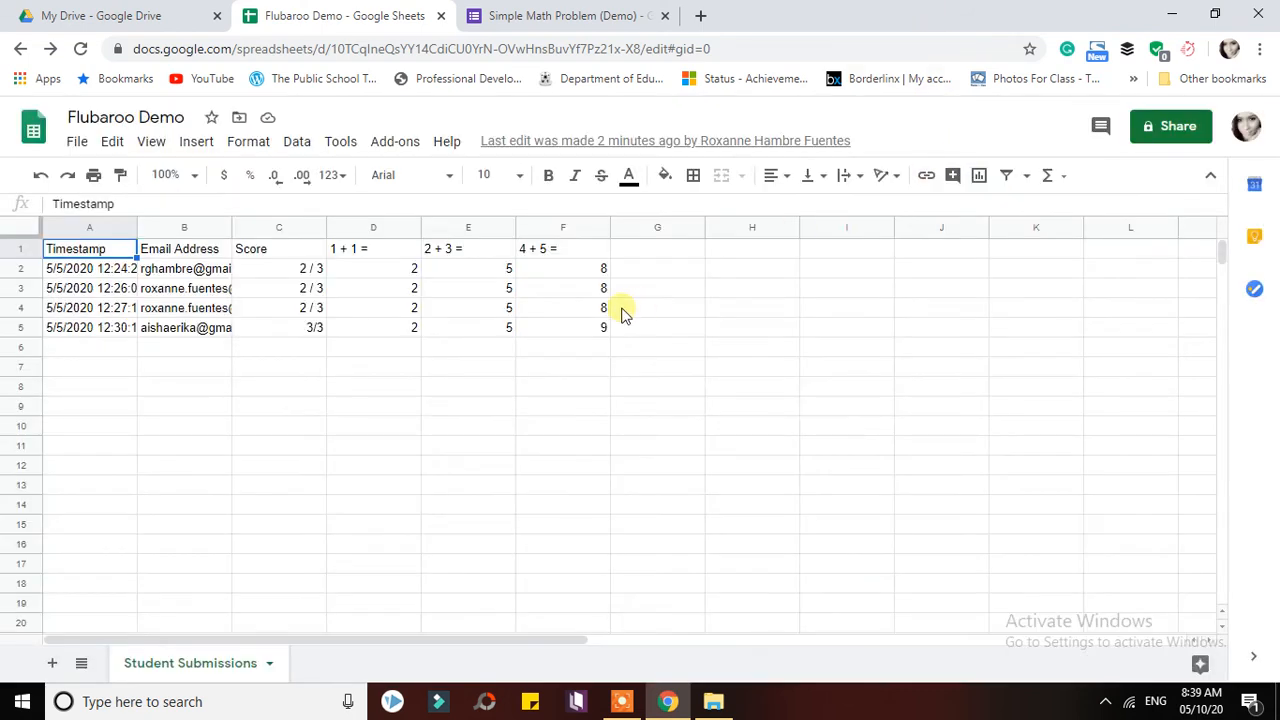
pyautogui.moveTo(105, 327); pyautogui.dragTo(603, 333)
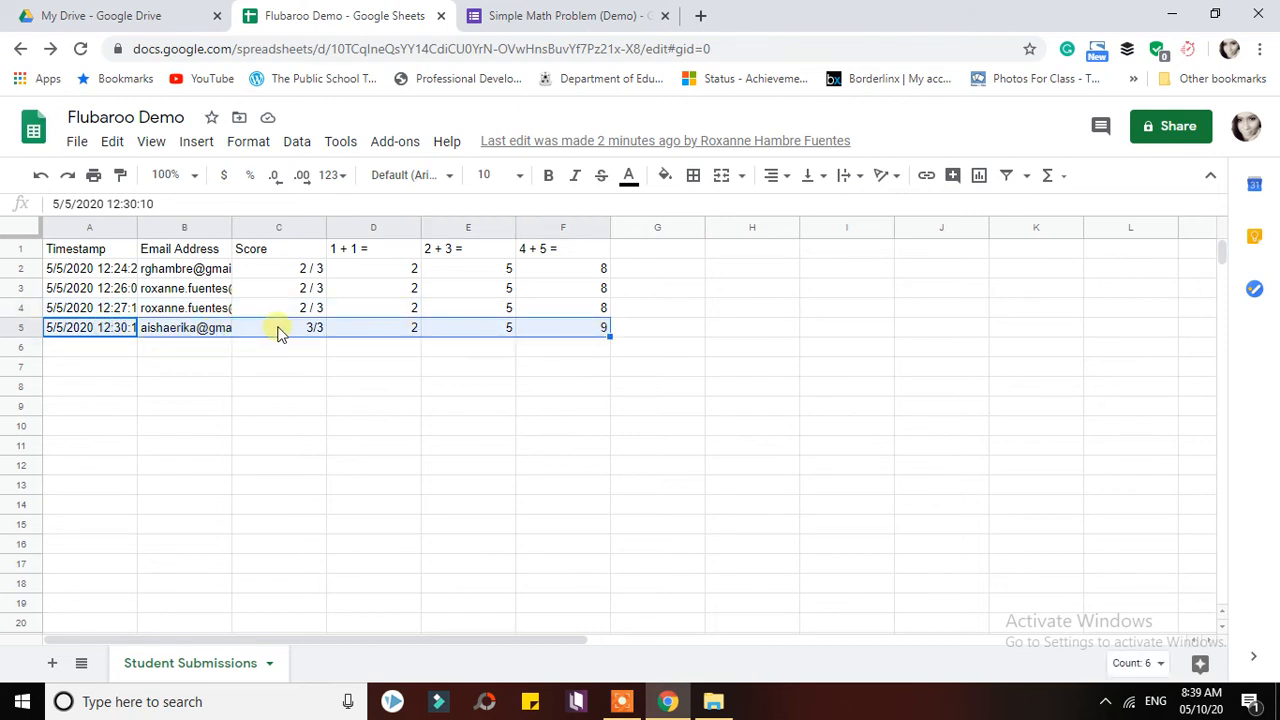
pyautogui.click(280, 333)
pyautogui.moveTo(100, 330); pyautogui.dragTo(597, 337)
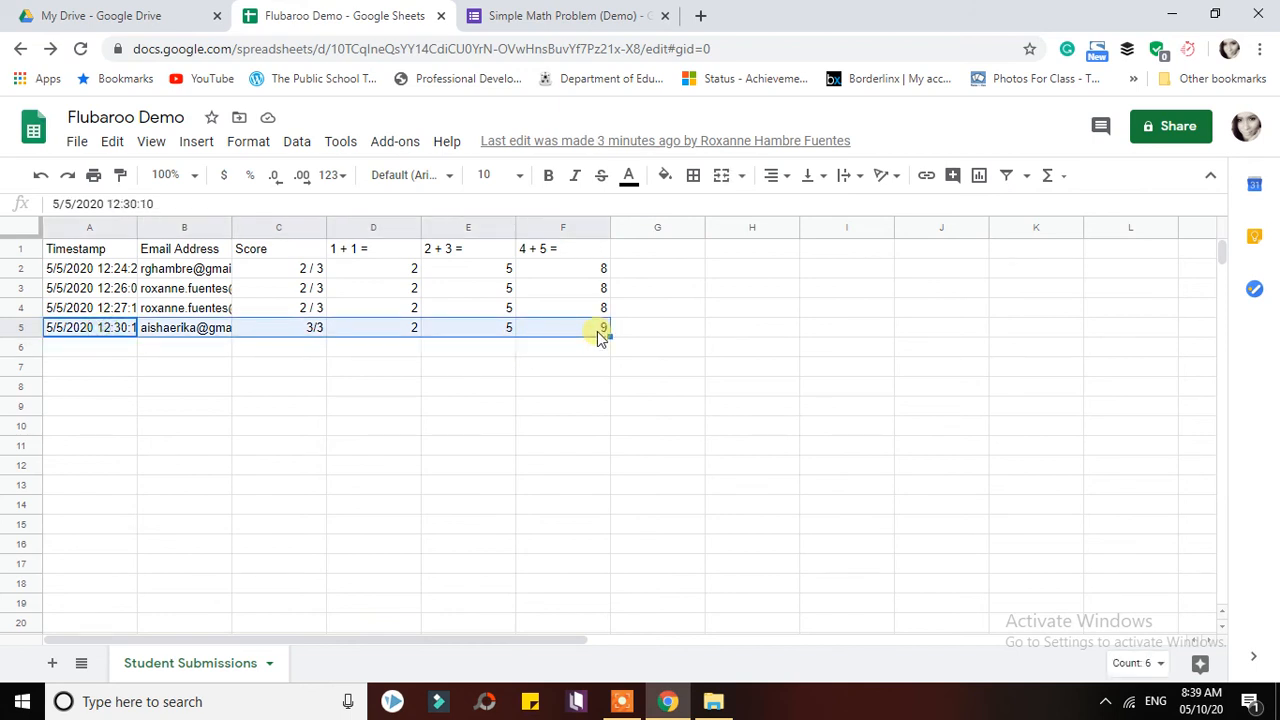
pyautogui.click(500, 368)
# - Run Flubaroo's Grade Assignment with the existing grading options, using the Mon May 04 2020 21:30:10 submission as the answer key
pyautogui.click(412, 143)
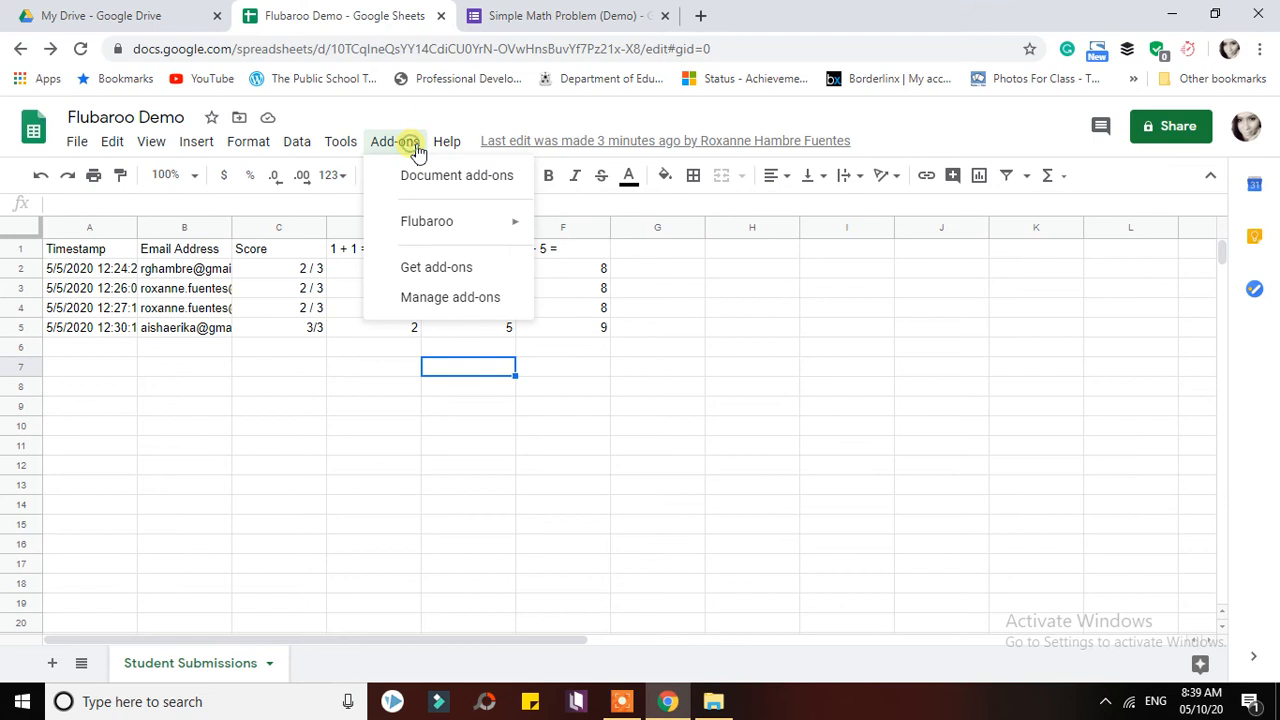
pyautogui.moveTo(423, 218)
pyautogui.click(601, 234)
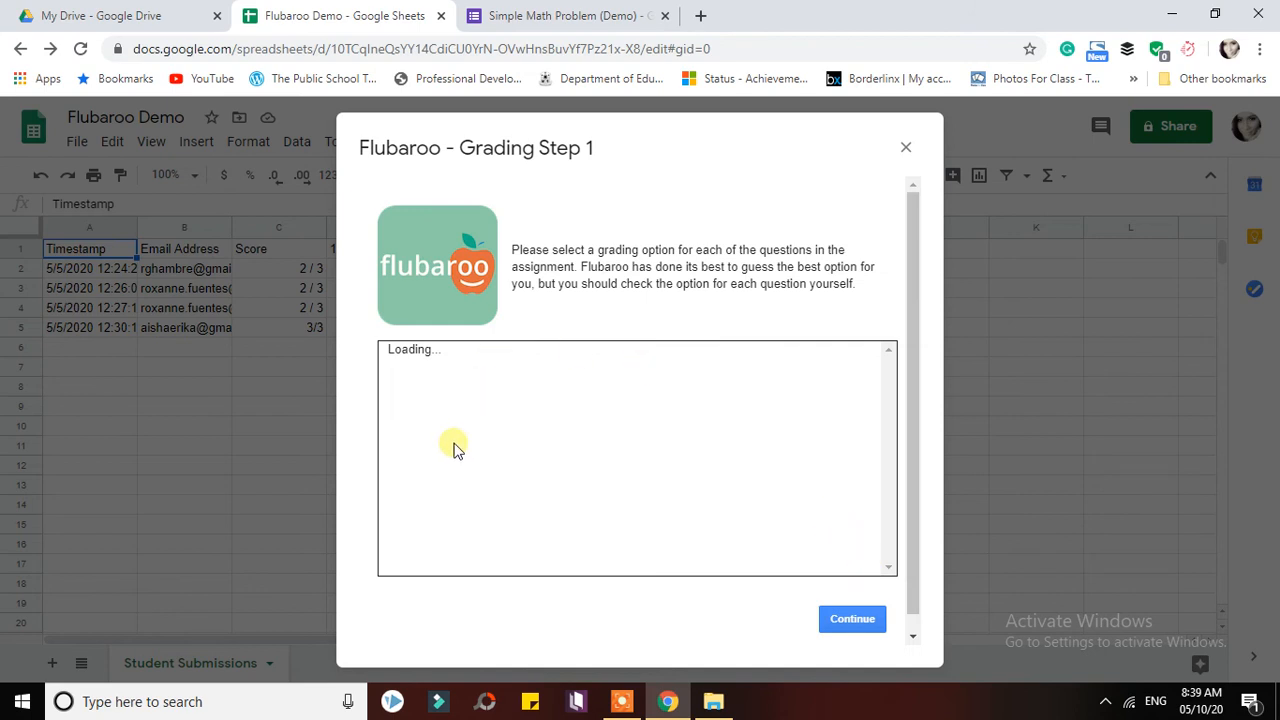
pyautogui.click(868, 624)
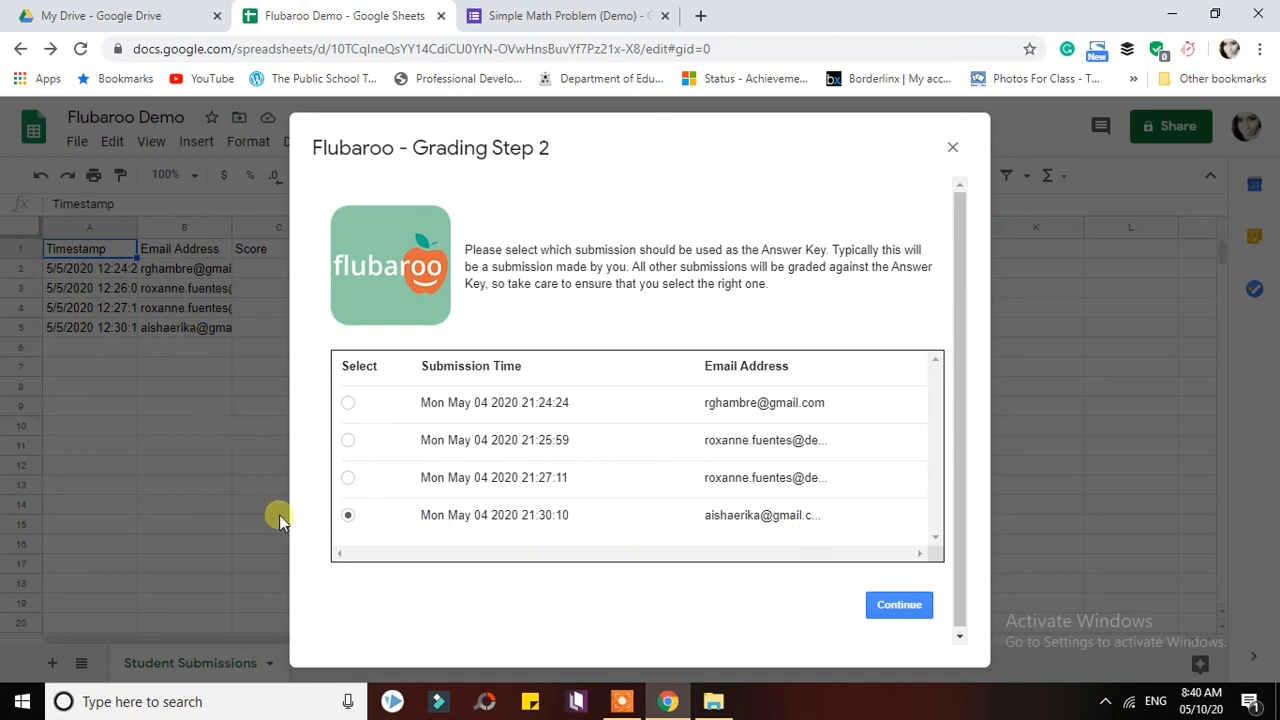
pyautogui.click(898, 607)
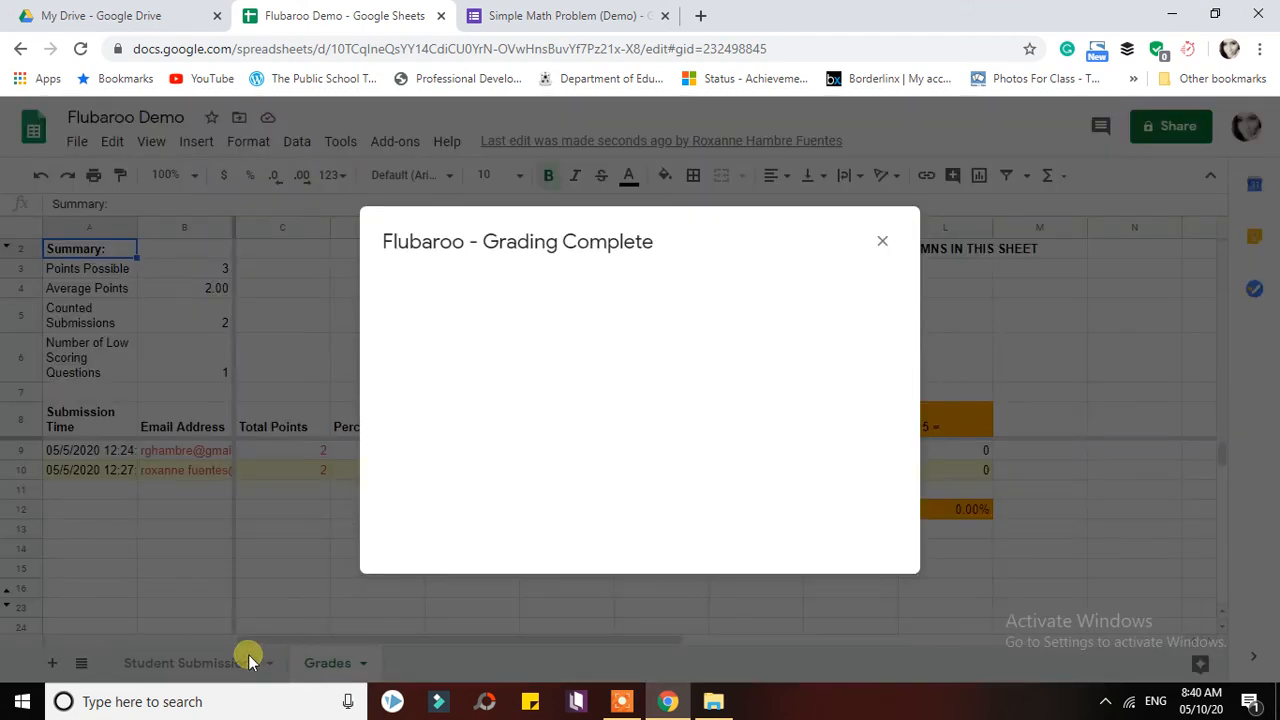
pyautogui.click(882, 242)
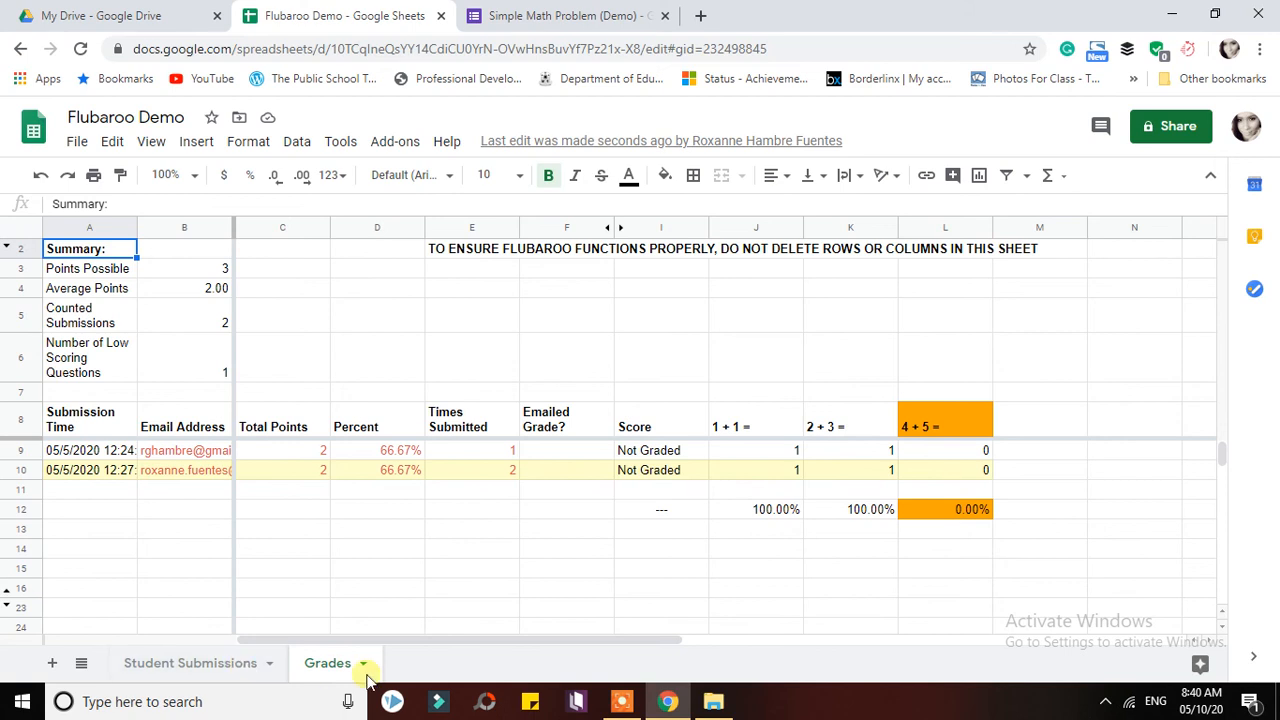
# - Compare the Student Submissions and Grades sheets, and review points possible, average points, counted submissions and low scoring questions in the summary
pyautogui.click(180, 665)
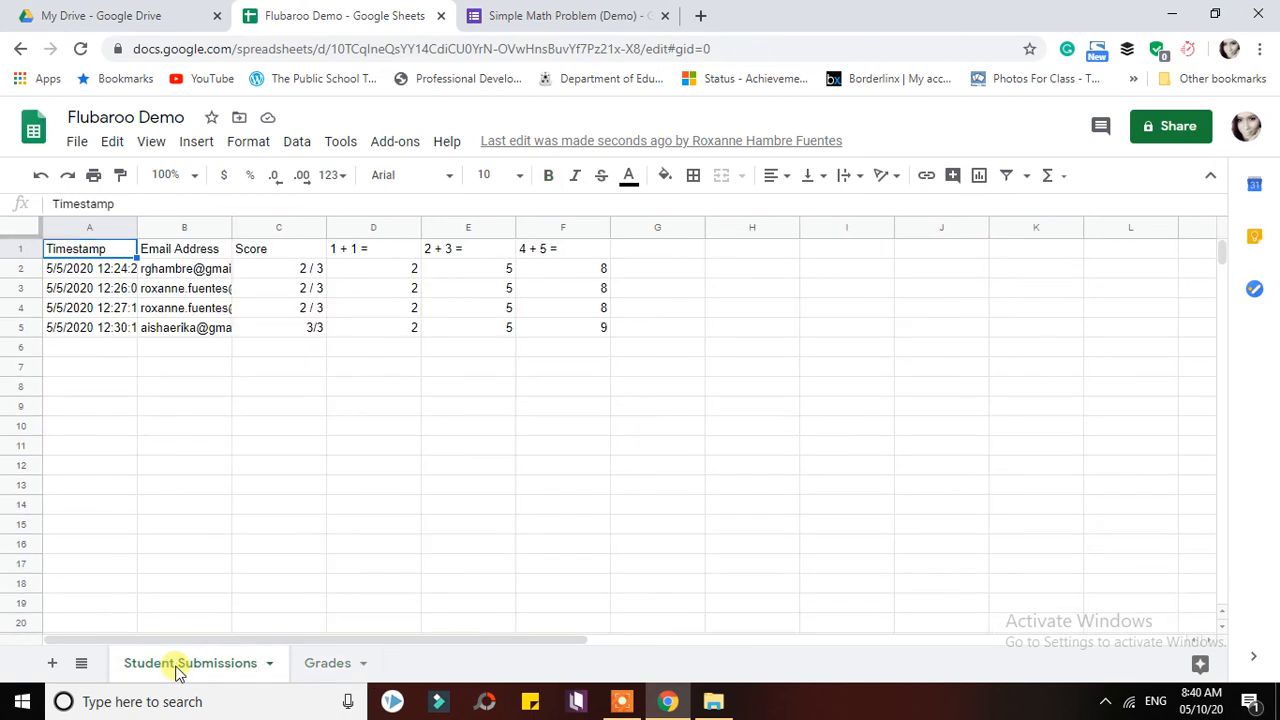
pyautogui.click(335, 666)
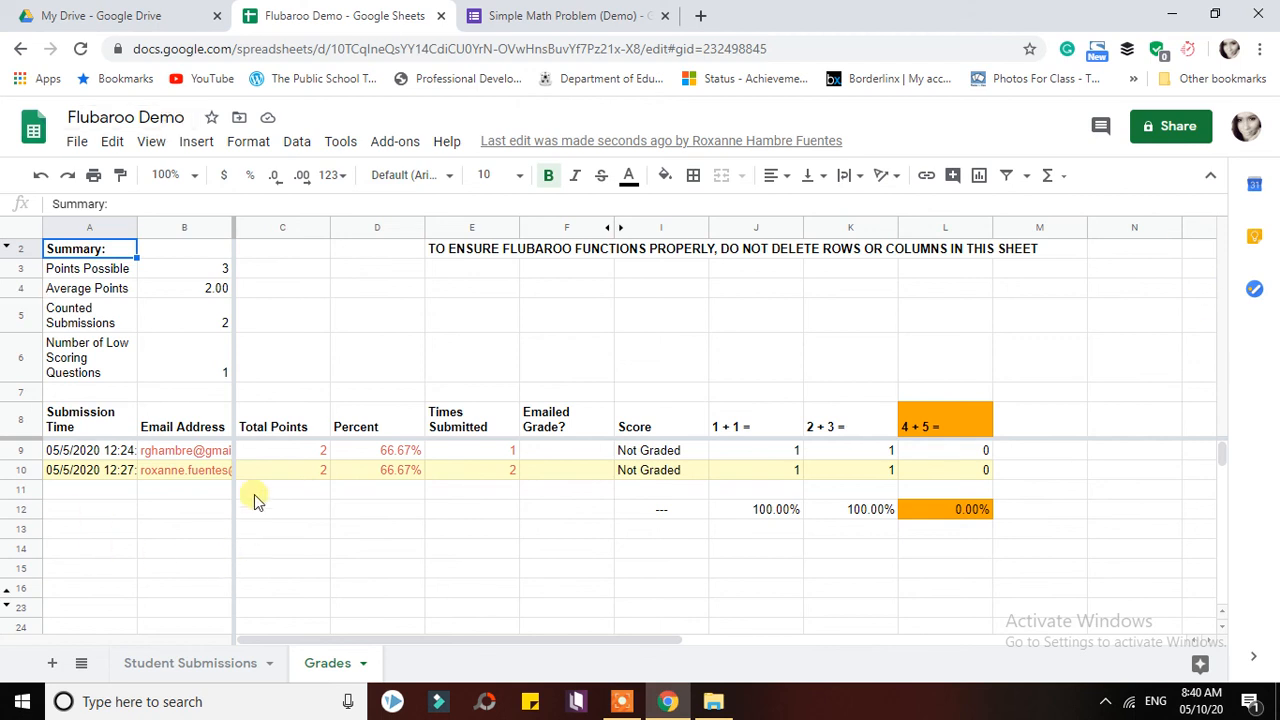
pyautogui.click(108, 272)
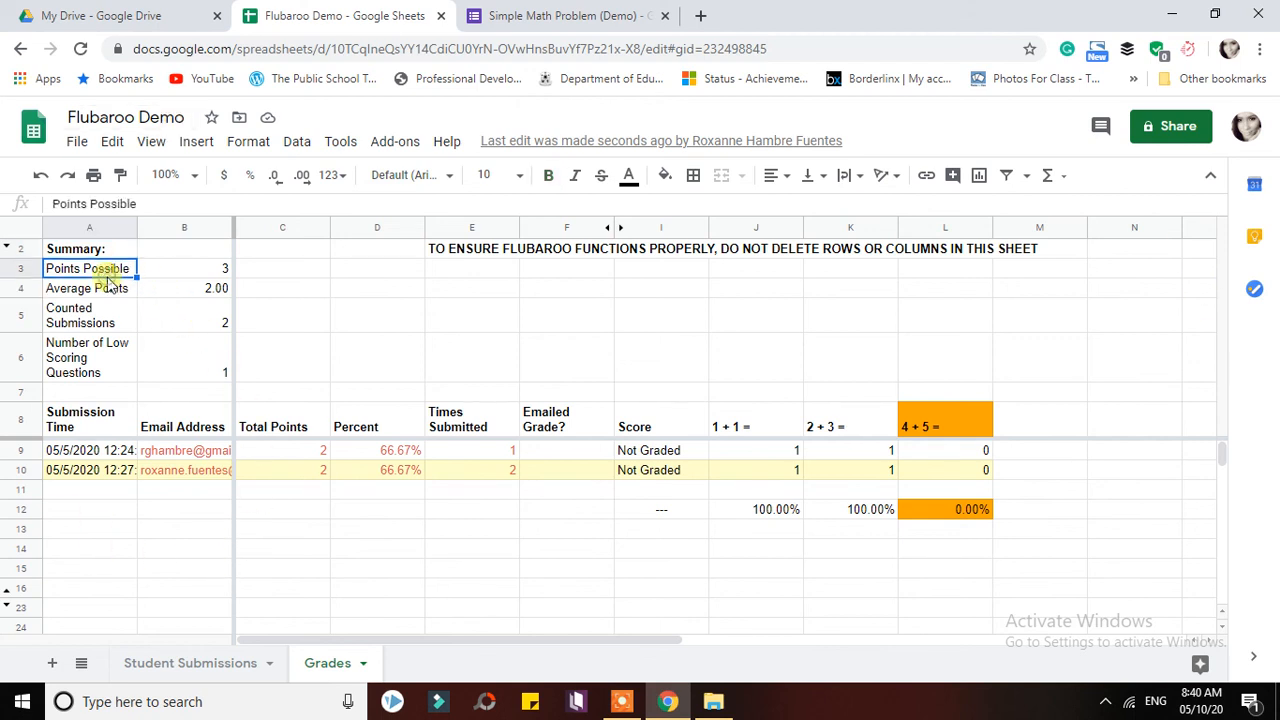
pyautogui.click(180, 268)
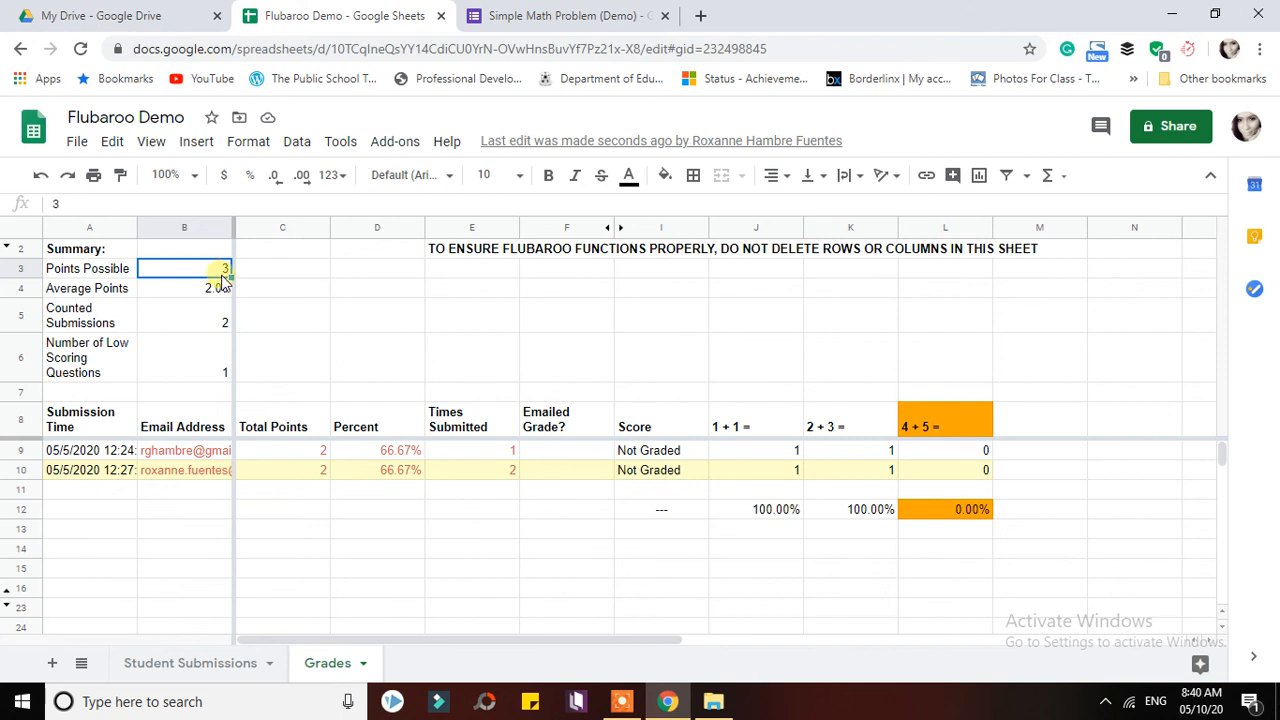
pyautogui.click(112, 290)
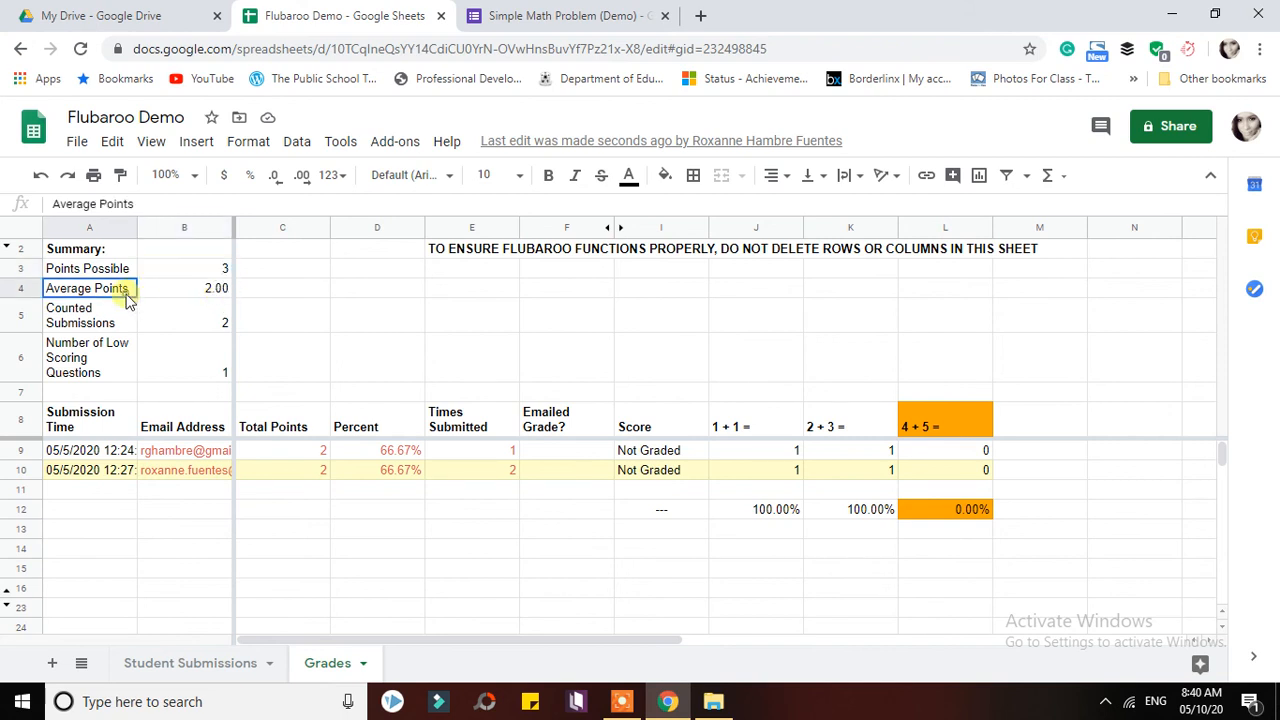
pyautogui.click(196, 288)
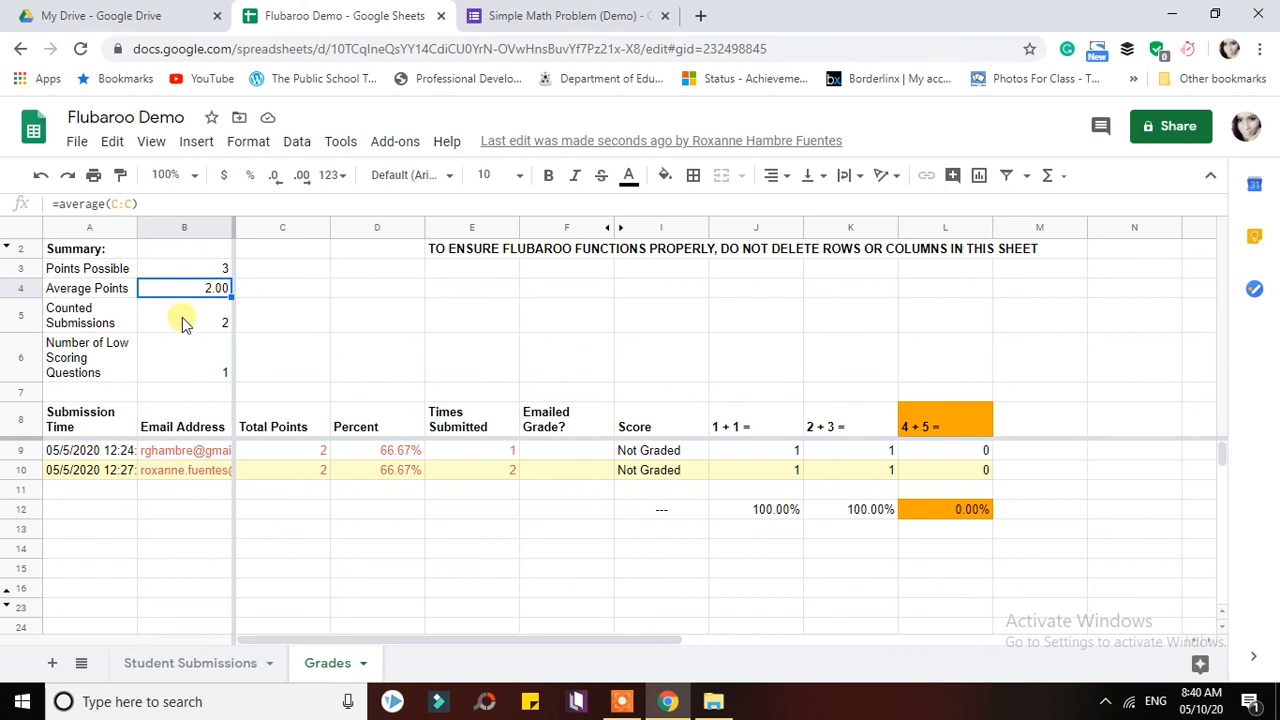
pyautogui.click(92, 318)
pyautogui.click(166, 313)
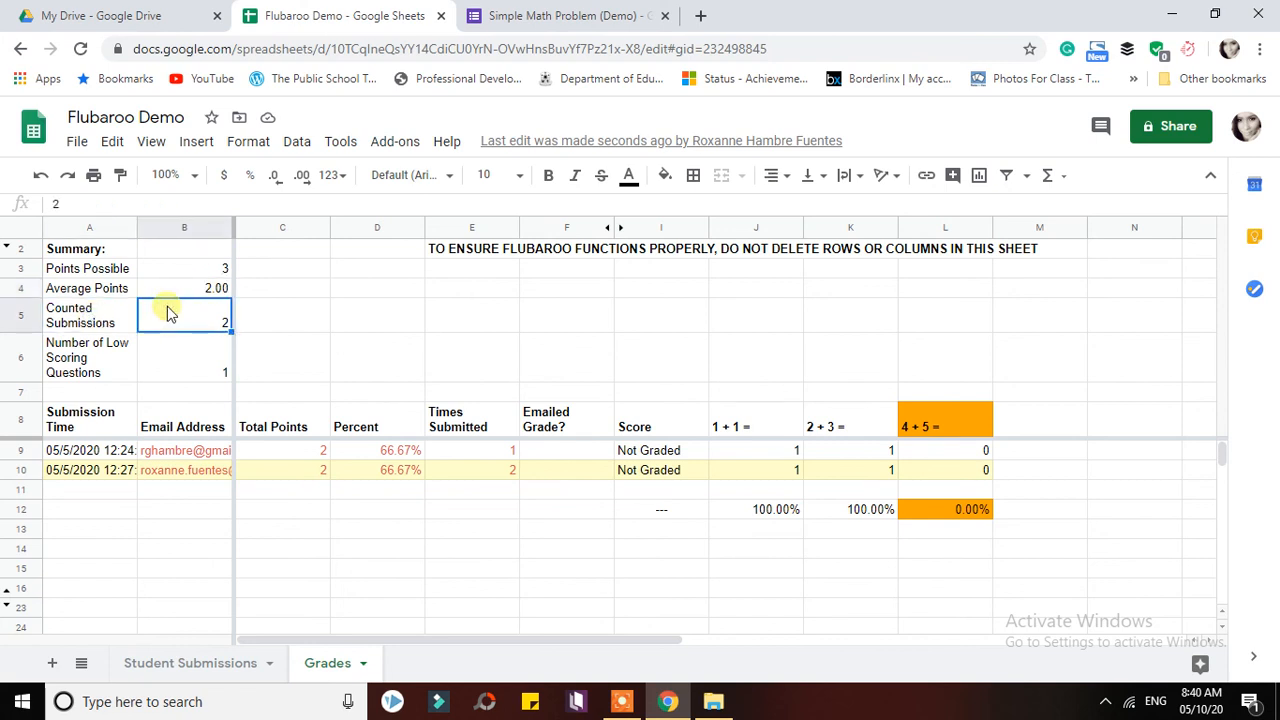
pyautogui.click(102, 365)
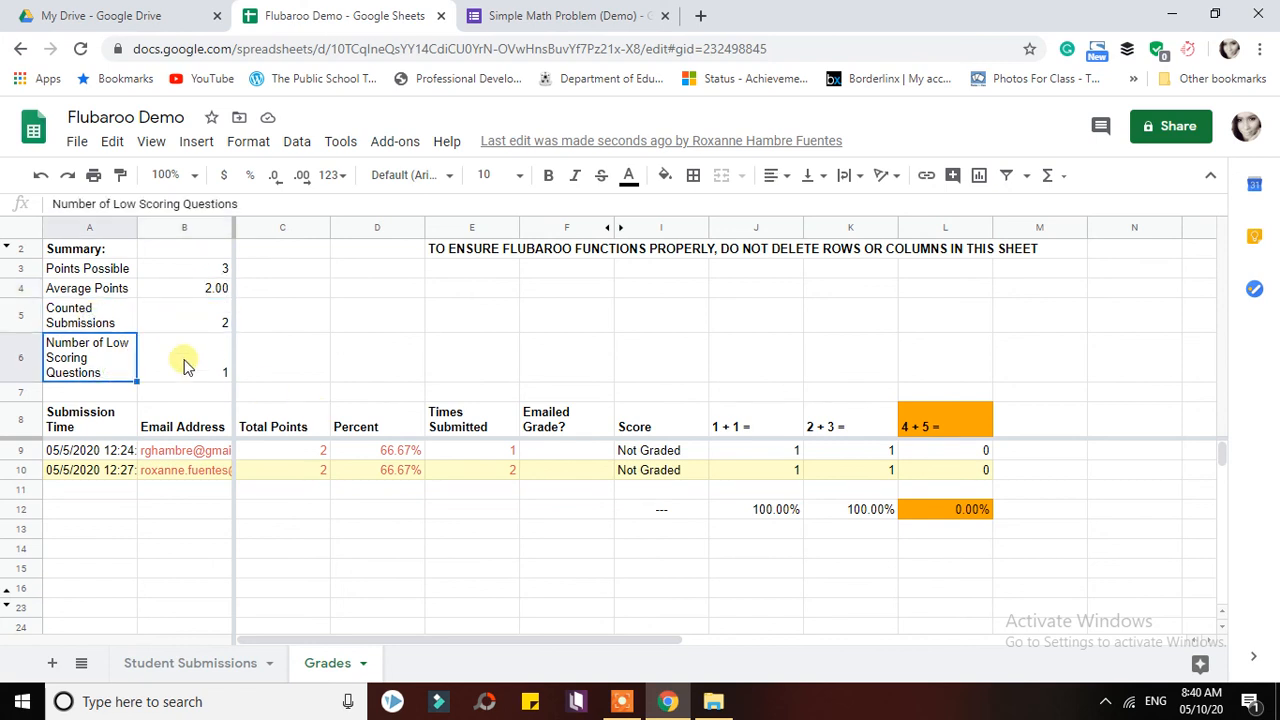
pyautogui.click(184, 363)
# - Review each student's email address, total points, percent and times submitted in rows 9 and 10 of the Grades sheet
pyautogui.click(210, 452)
pyautogui.click(207, 476)
pyautogui.click(203, 451)
pyautogui.click(209, 478)
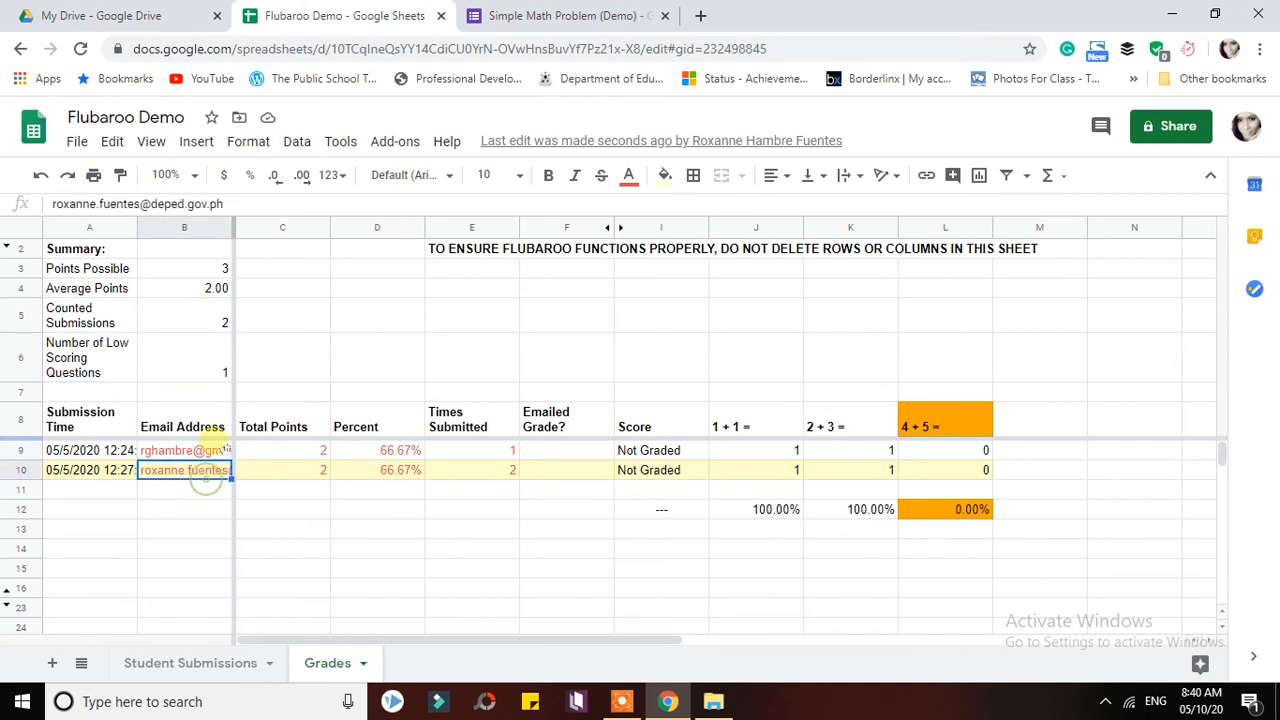
pyautogui.click(318, 452)
pyautogui.click(320, 471)
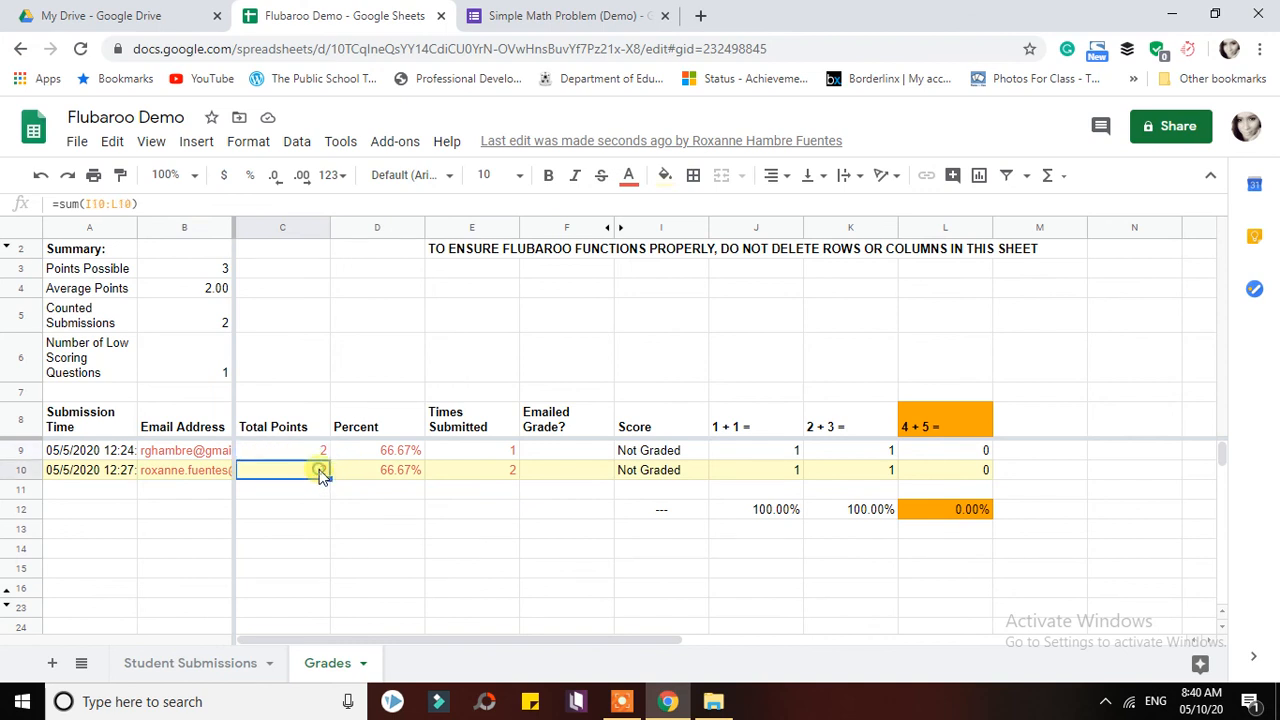
pyautogui.click(374, 454)
pyautogui.click(380, 476)
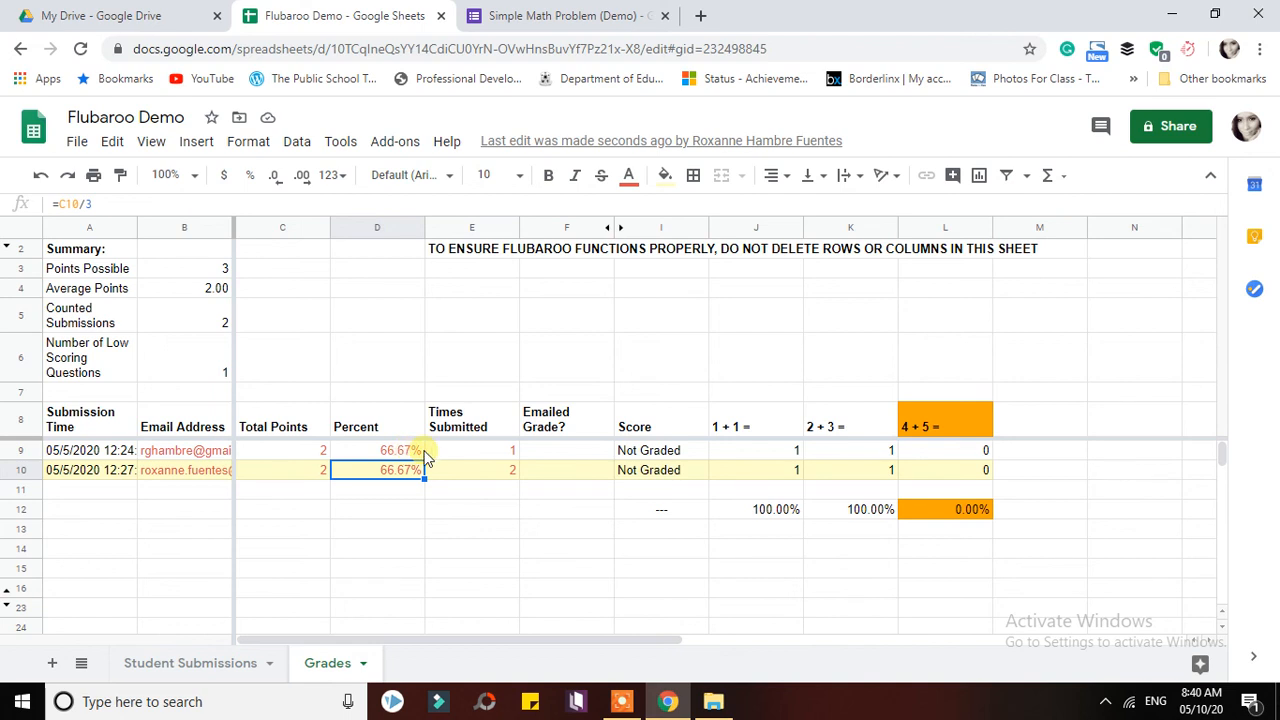
pyautogui.click(475, 450)
pyautogui.click(476, 477)
pyautogui.click(486, 451)
pyautogui.click(487, 470)
pyautogui.click(489, 453)
pyautogui.click(483, 475)
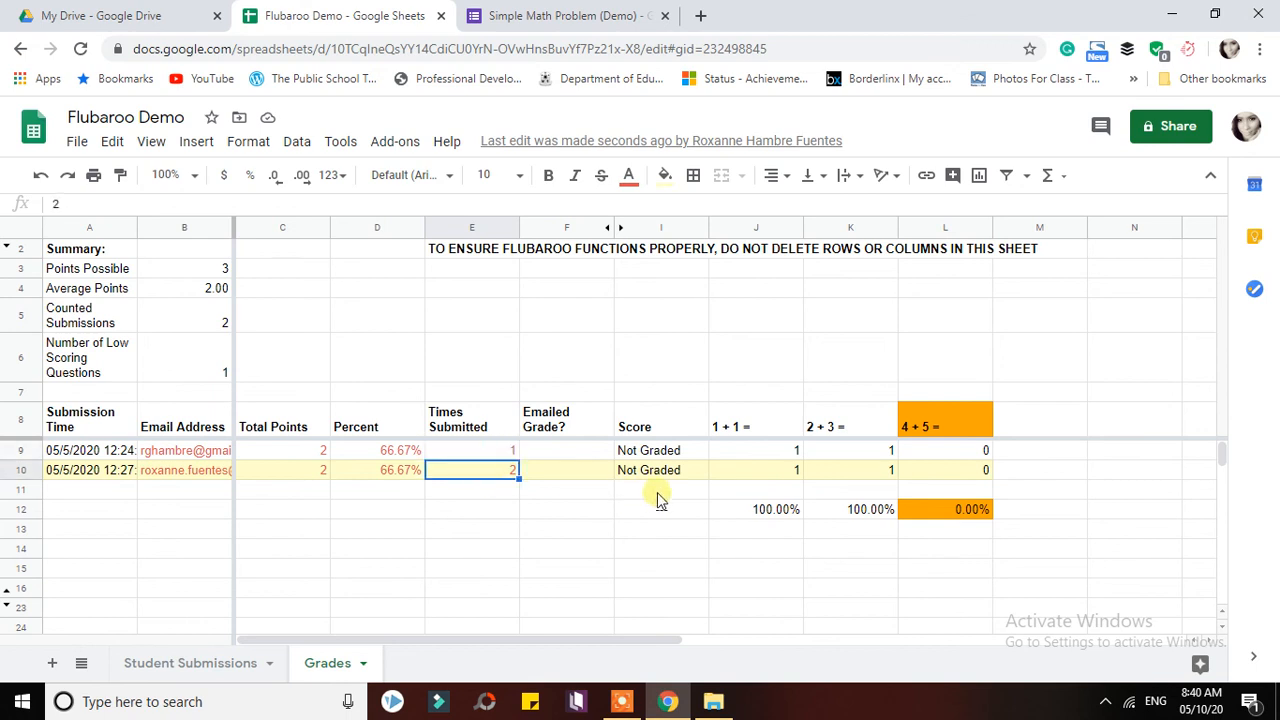
# - Examine the Score column, the per-question points of the three math questions and their percentages in row 12
pyautogui.click(677, 452)
pyautogui.click(678, 470)
pyautogui.click(791, 452)
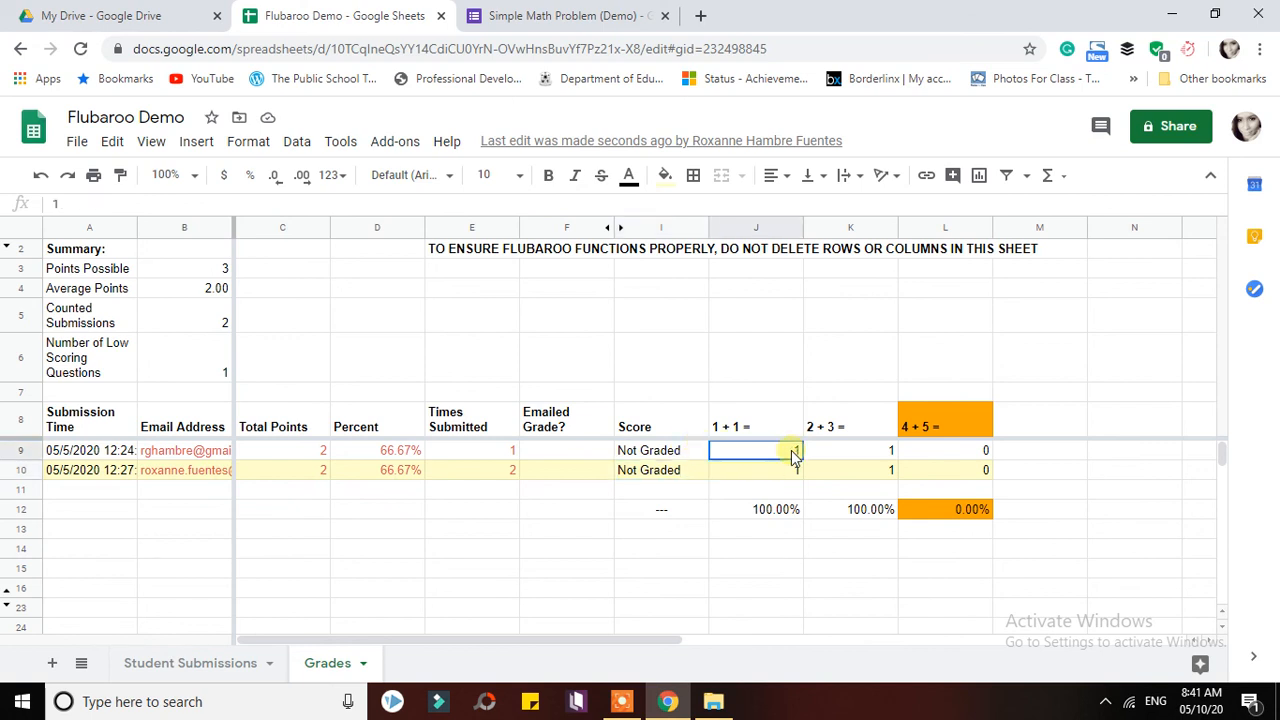
pyautogui.click(789, 470)
pyautogui.click(869, 455)
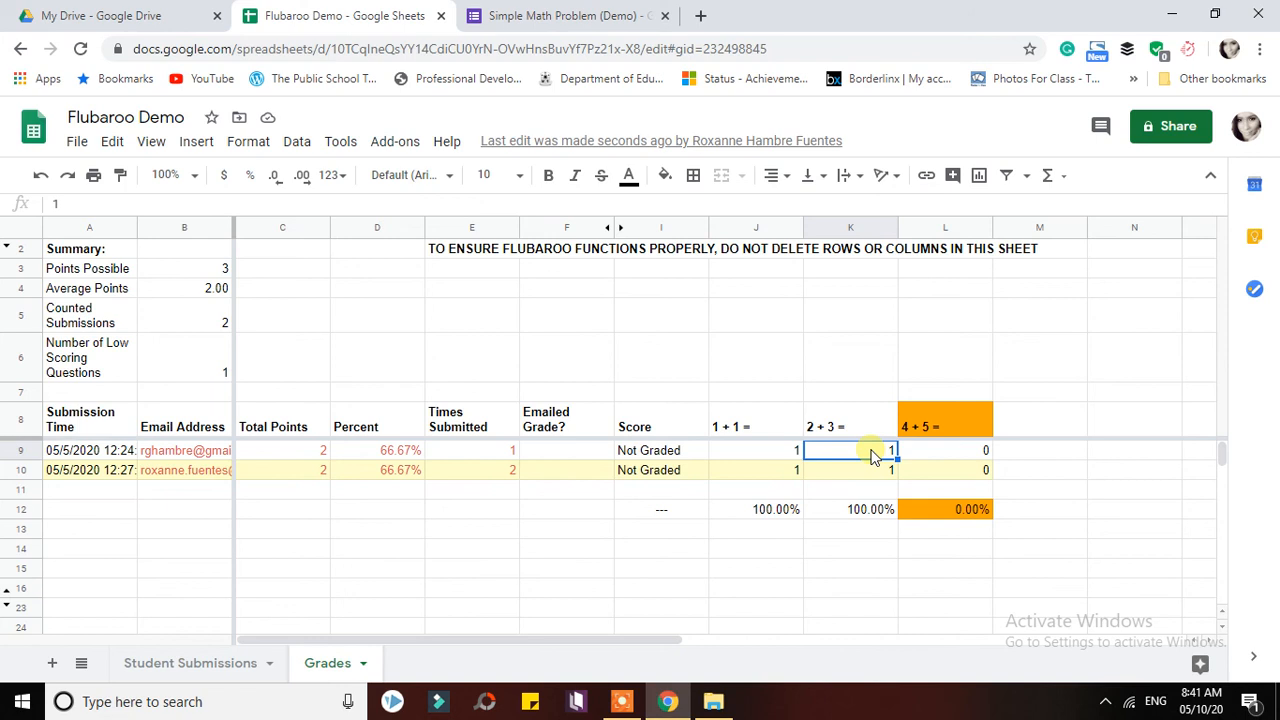
pyautogui.click(938, 456)
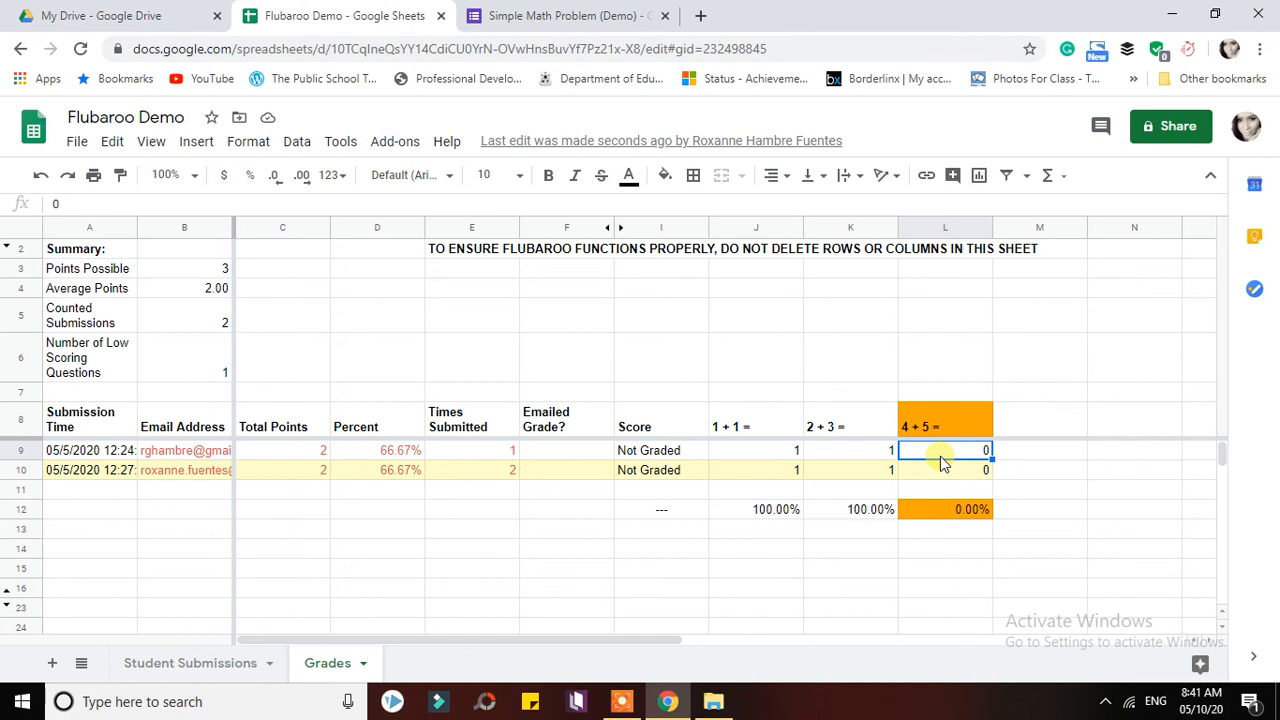
pyautogui.click(784, 510)
pyautogui.click(848, 509)
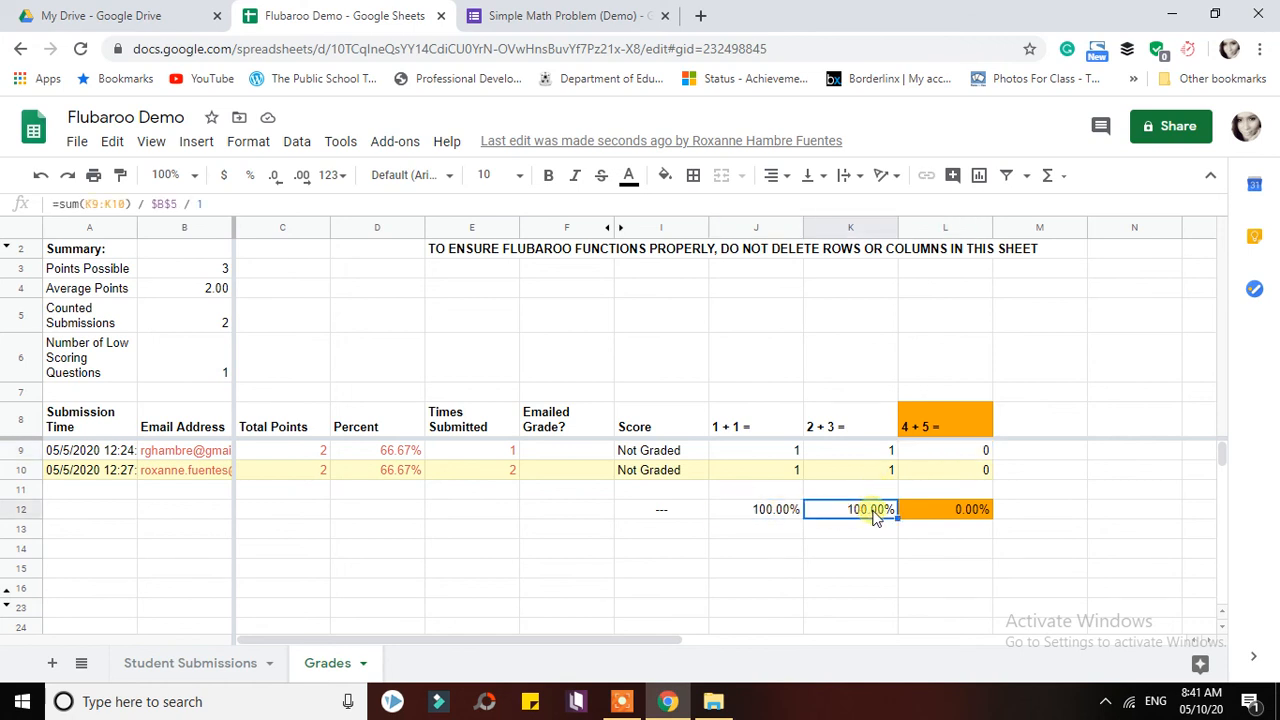
pyautogui.click(936, 511)
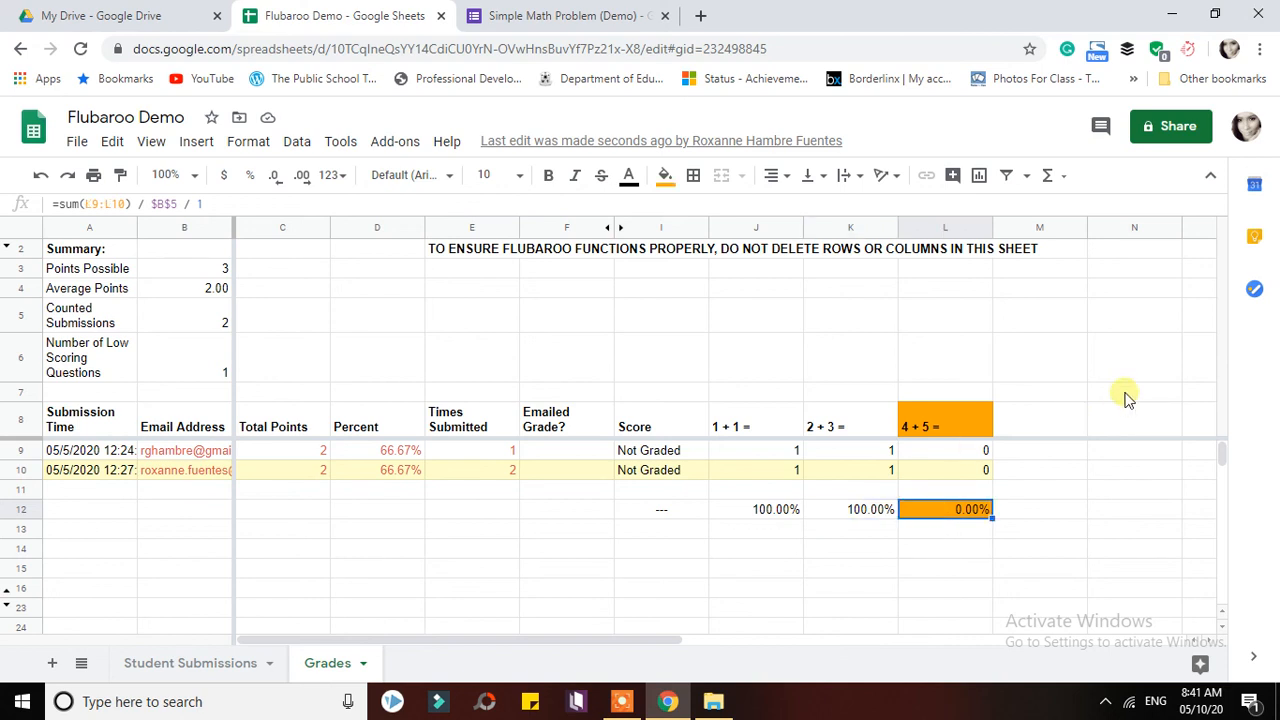
pyautogui.moveTo(1220, 457)
pyautogui.mouseDown()
pyautogui.moveTo(1211, 531)
pyautogui.moveTo(1211, 445)
pyautogui.mouseUp()
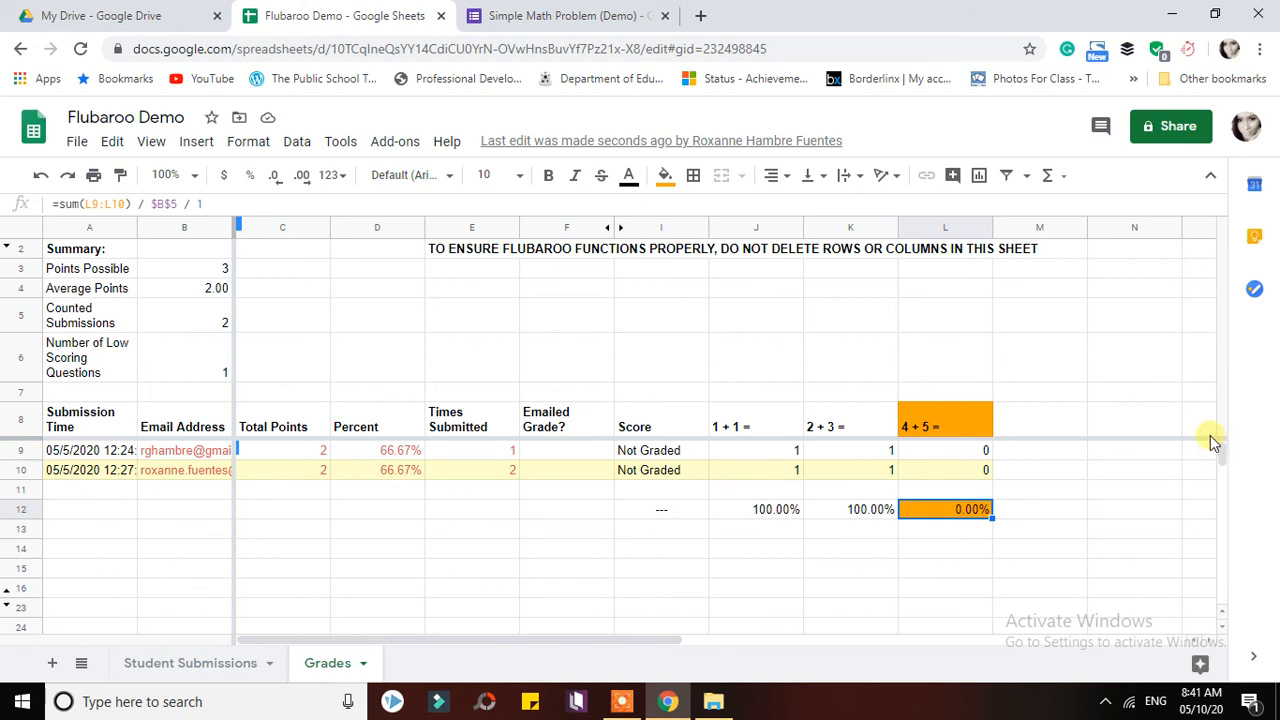